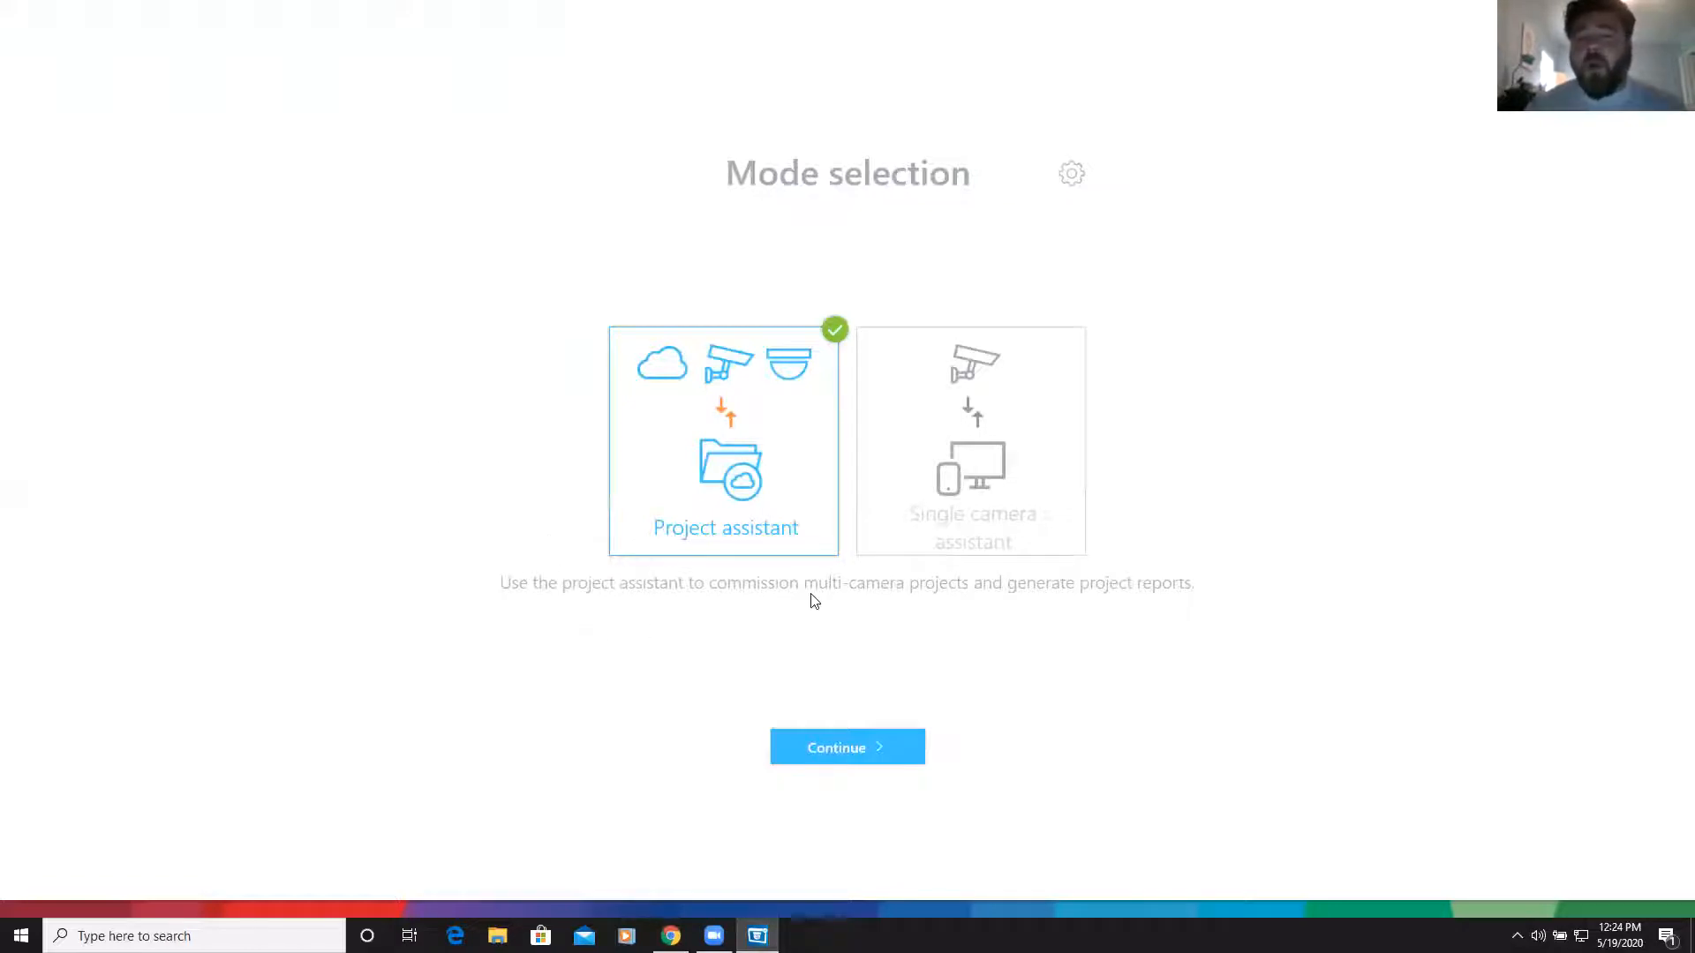
Choose the multi-camera Project assistant mode and start a new project from the Projects list
{"action": "left_click", "coordinate": [938, 497]}
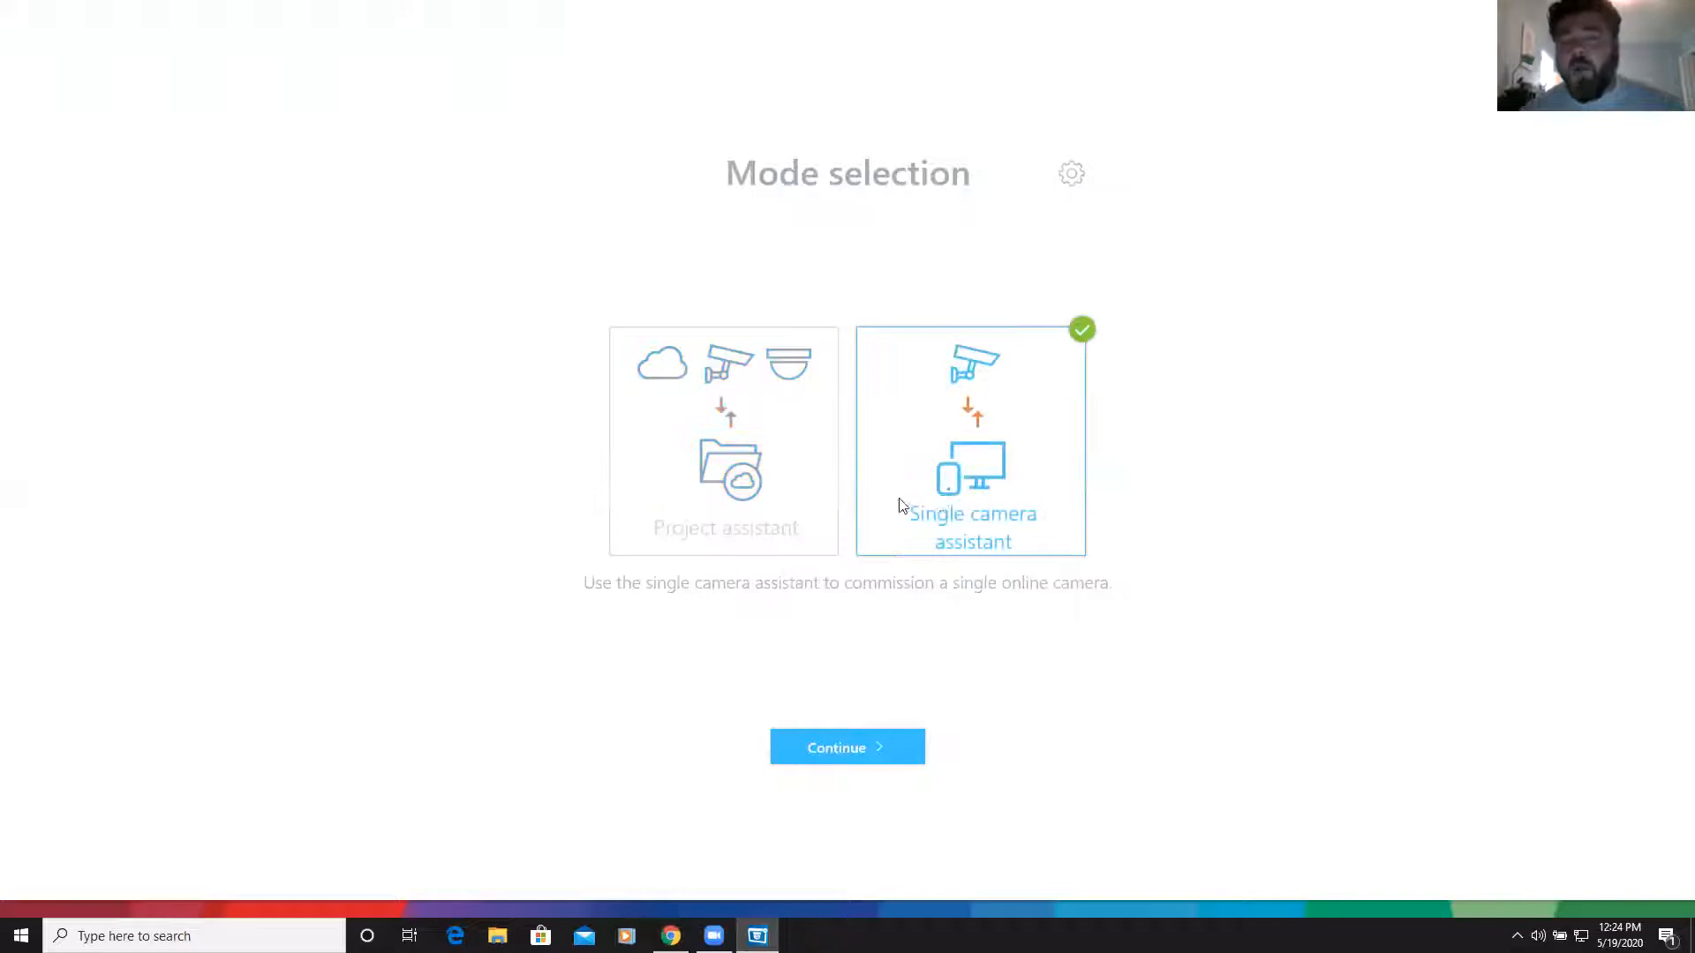
{"action": "left_click", "coordinate": [813, 491]}
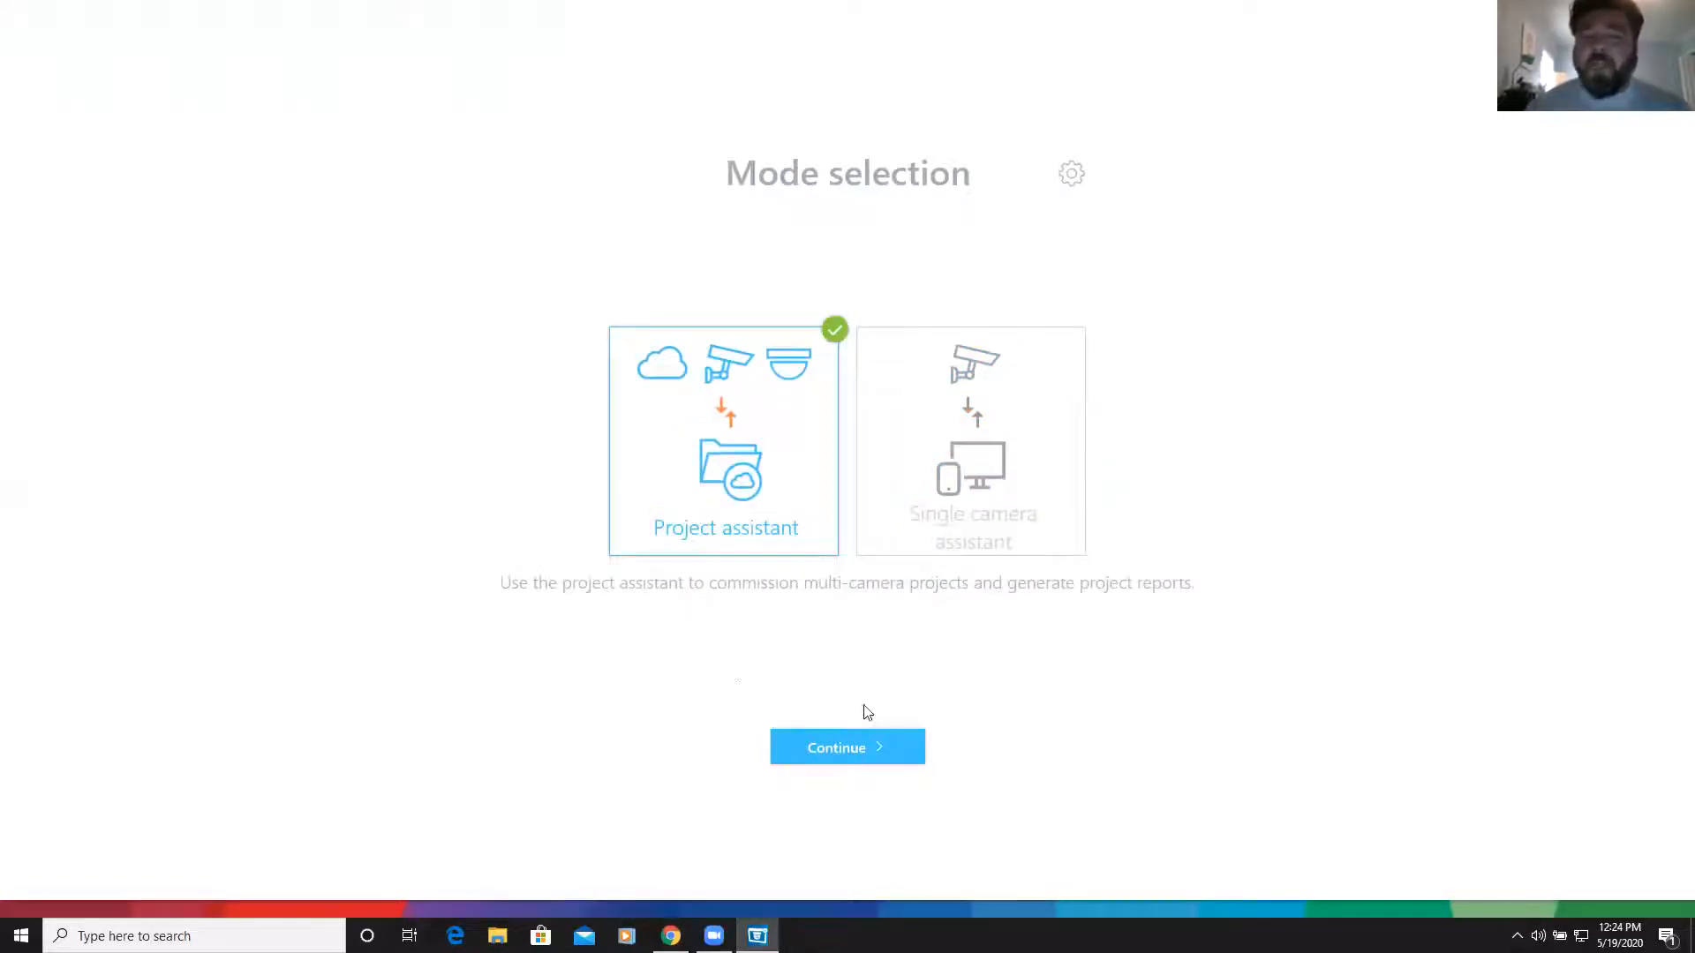
{"action": "left_click", "coordinate": [843, 747]}
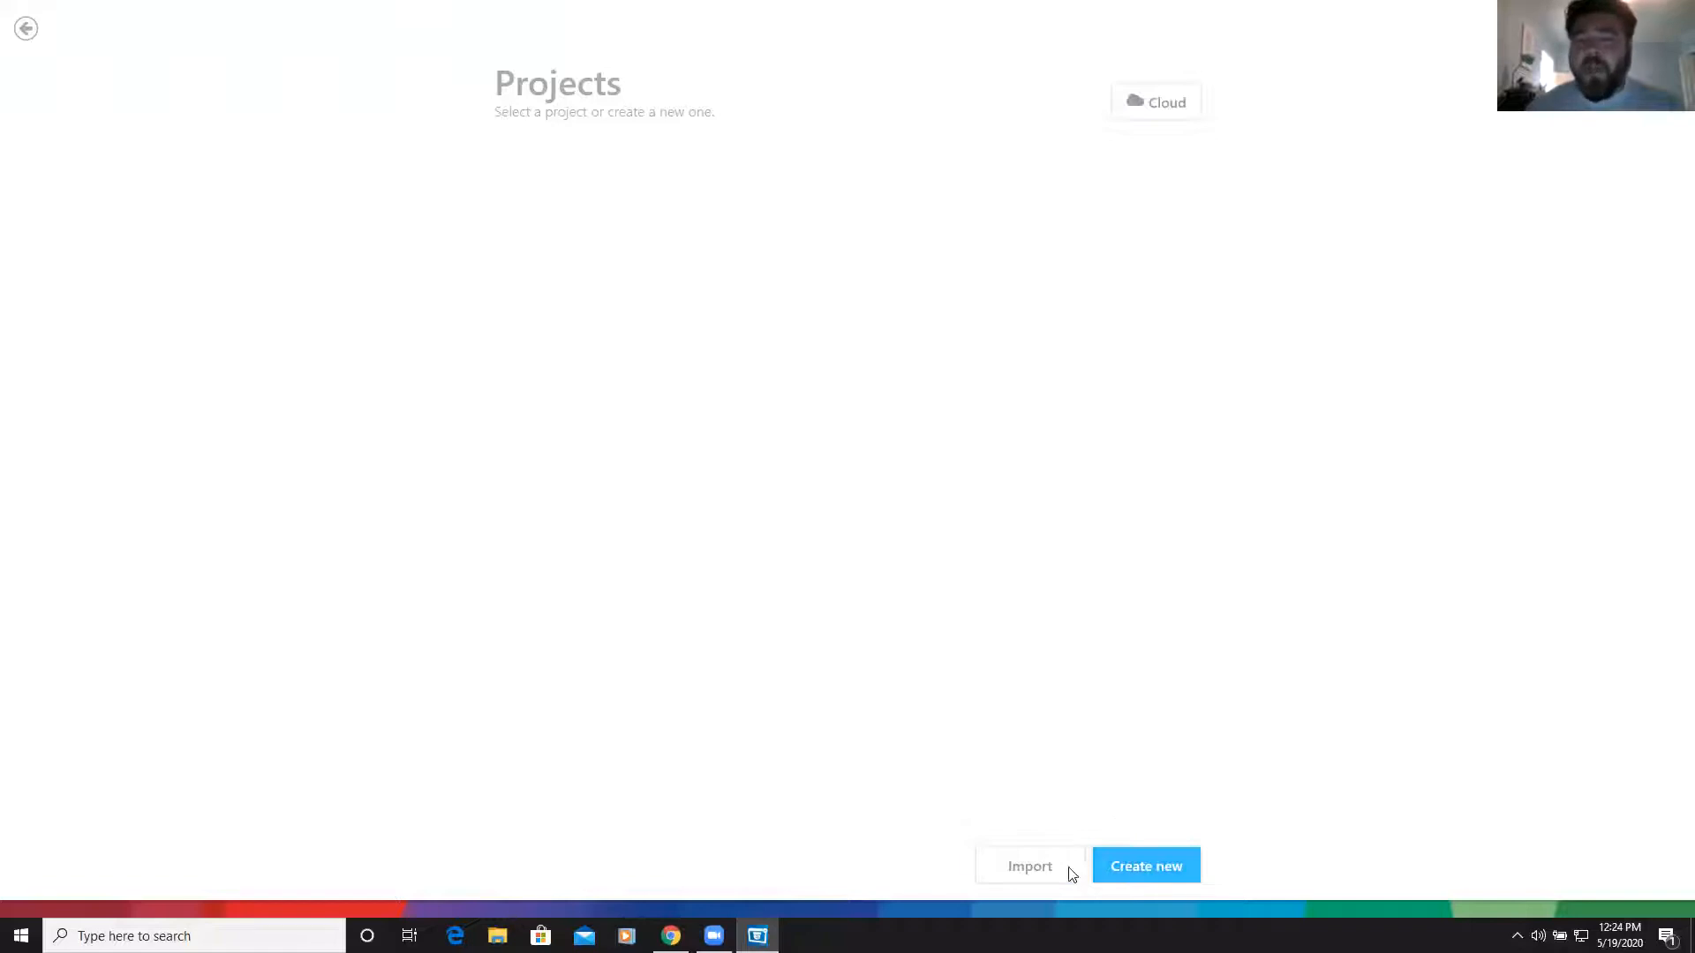
{"action": "left_click", "coordinate": [1121, 867]}
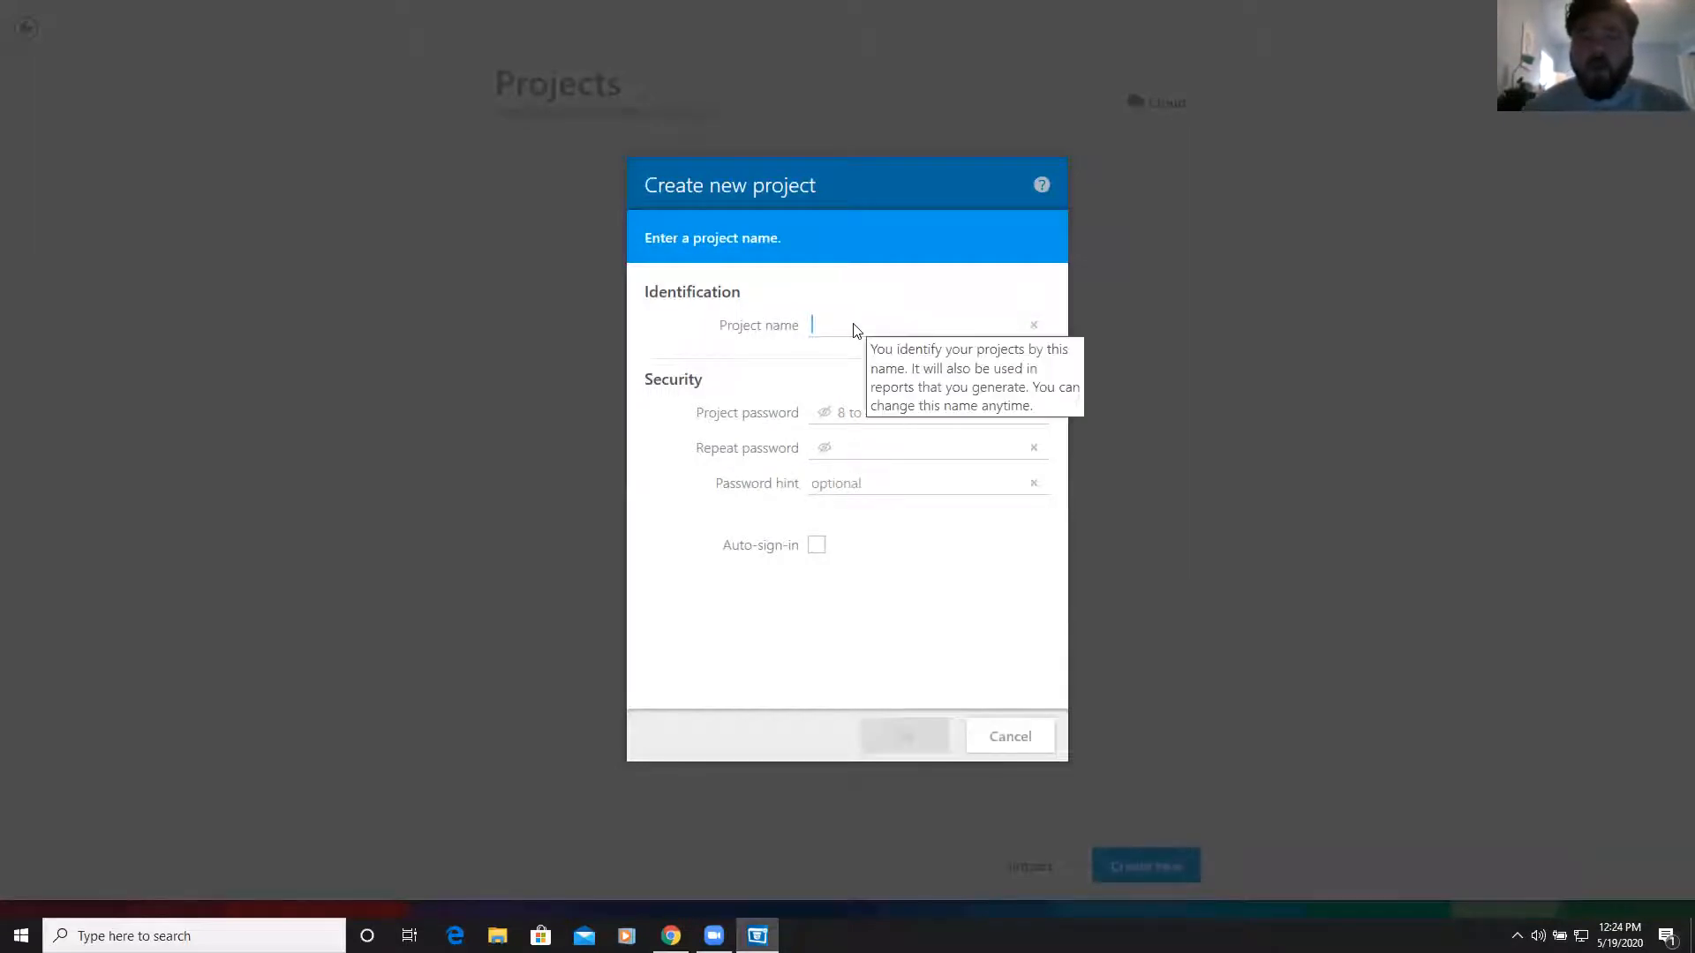
Create the project 'Home Base', entering the project password in both password fields
{"action": "type", "text": "Home"}
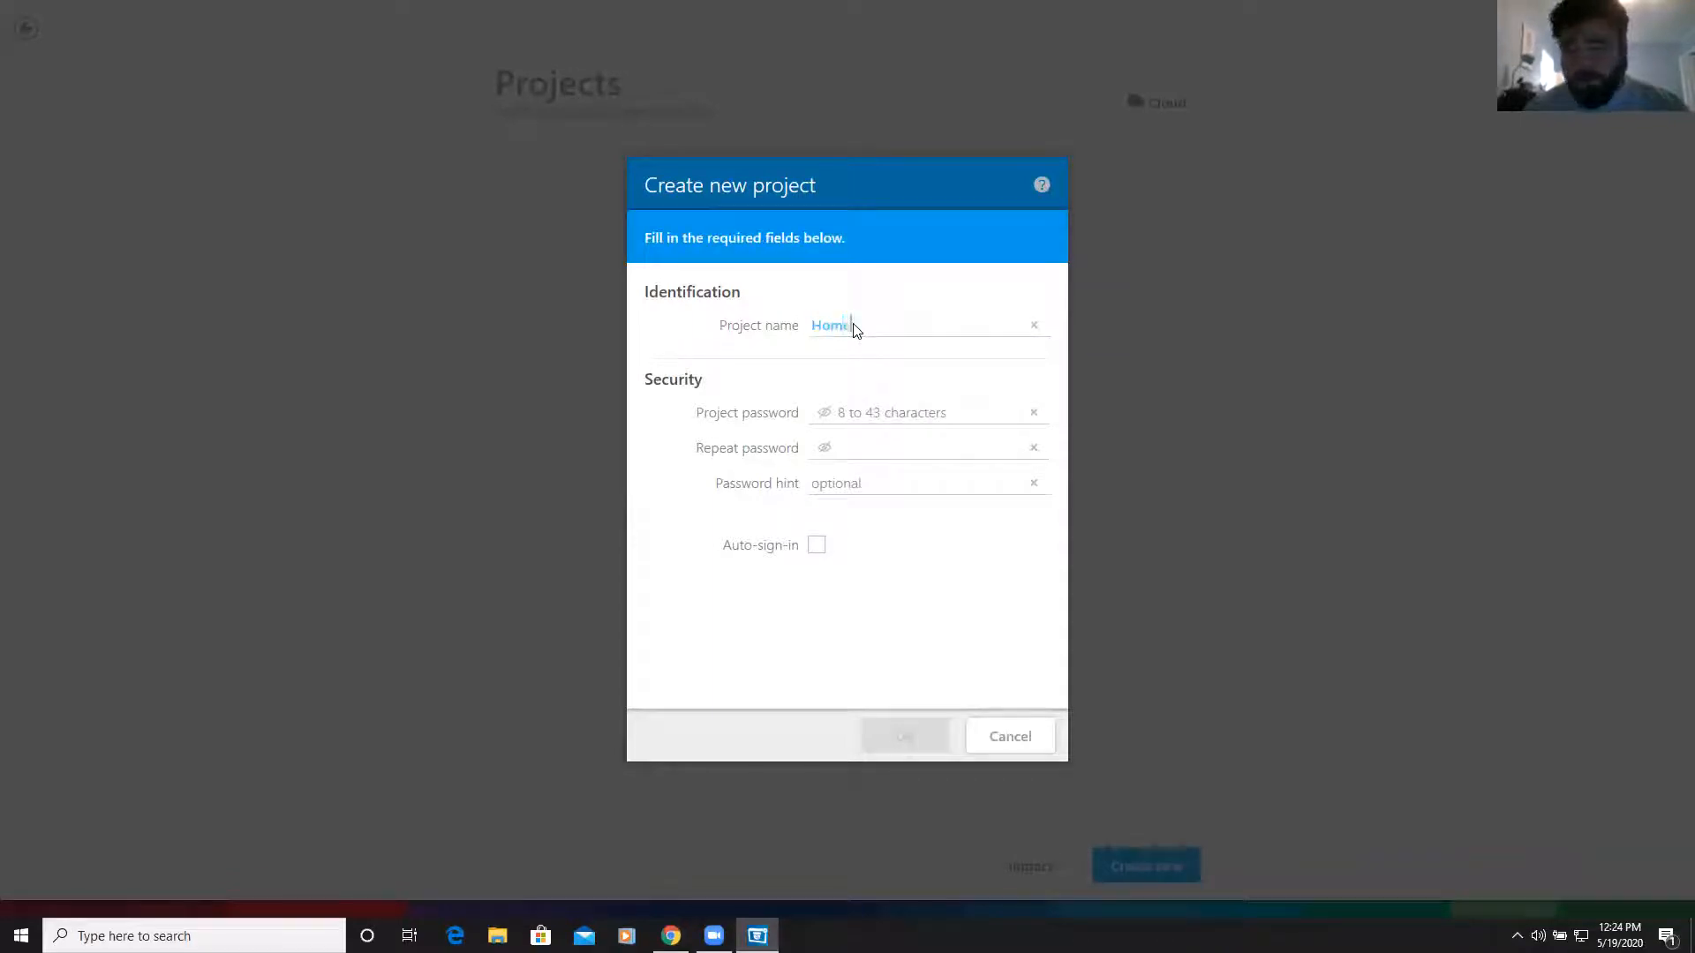
{"action": "type", "text": " Base"}
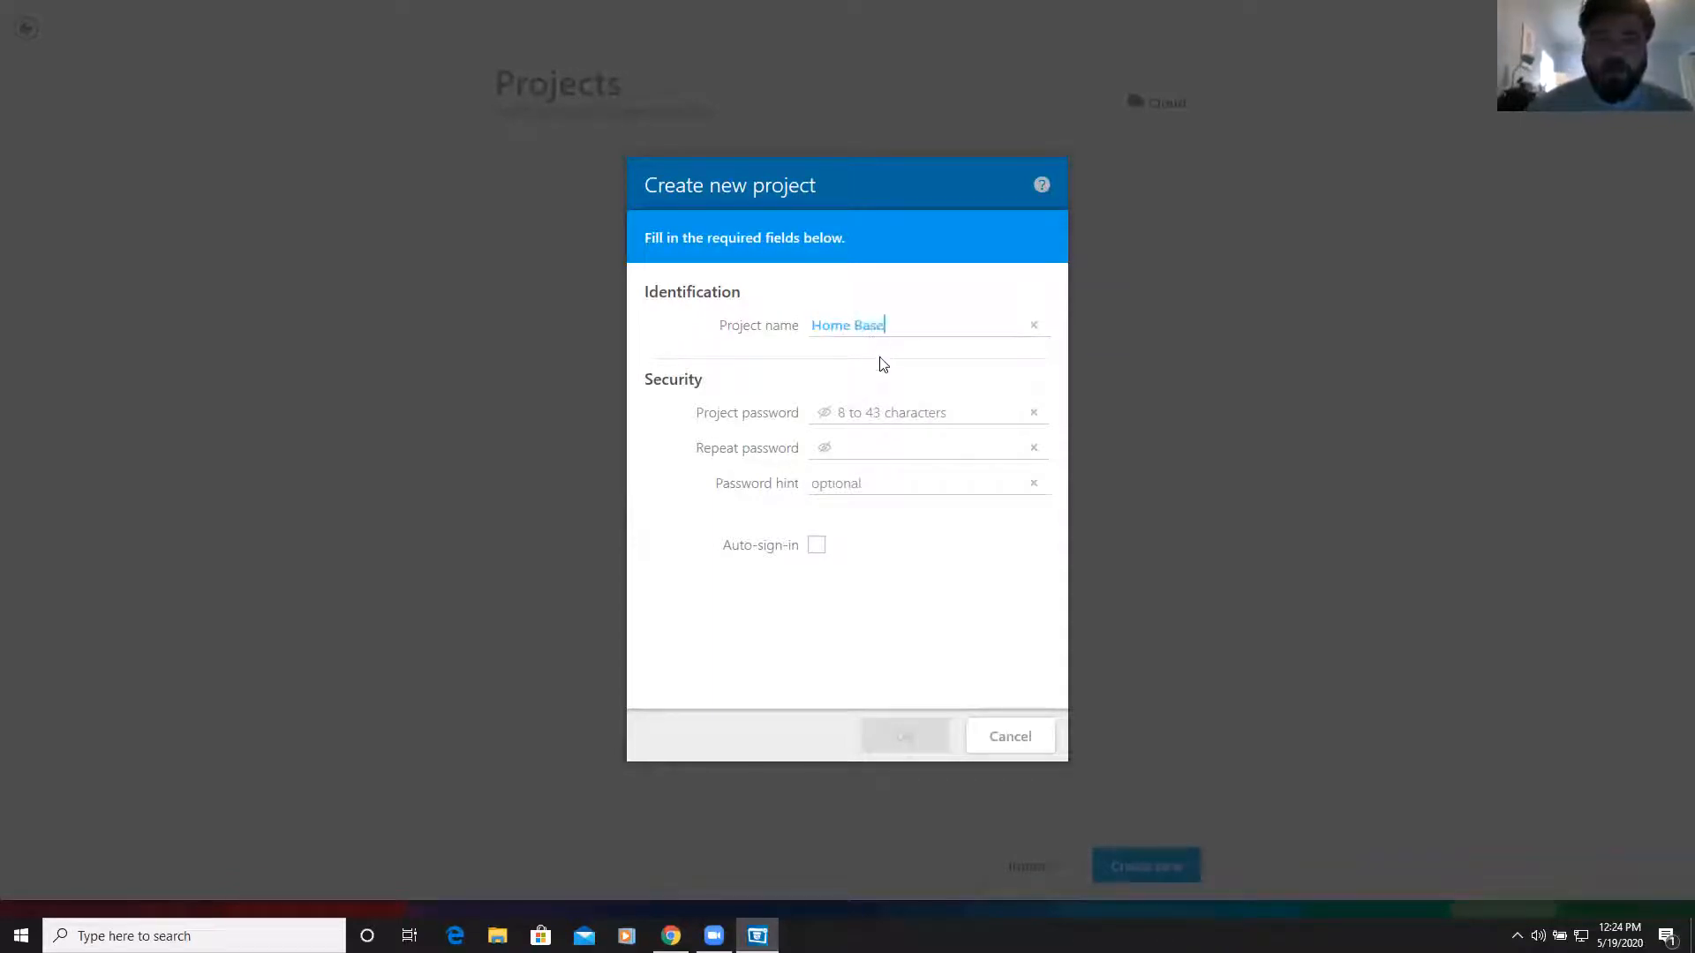
{"action": "left_click", "coordinate": [880, 412]}
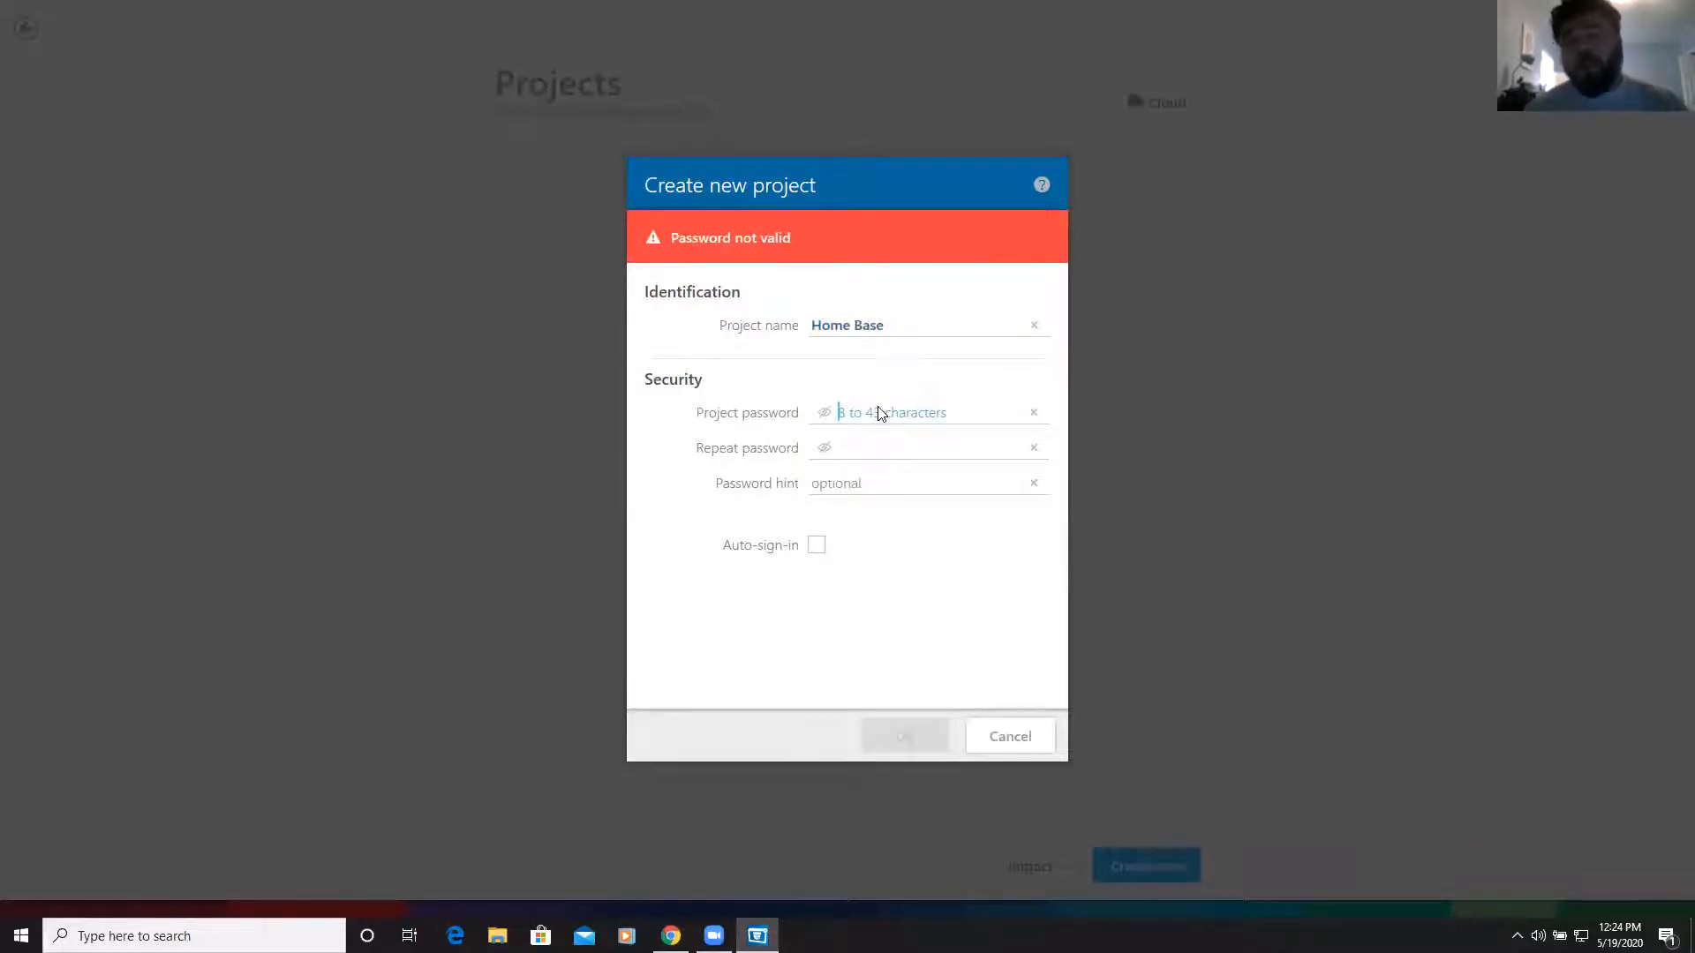
{"action": "type", "text": "••••••••••"}
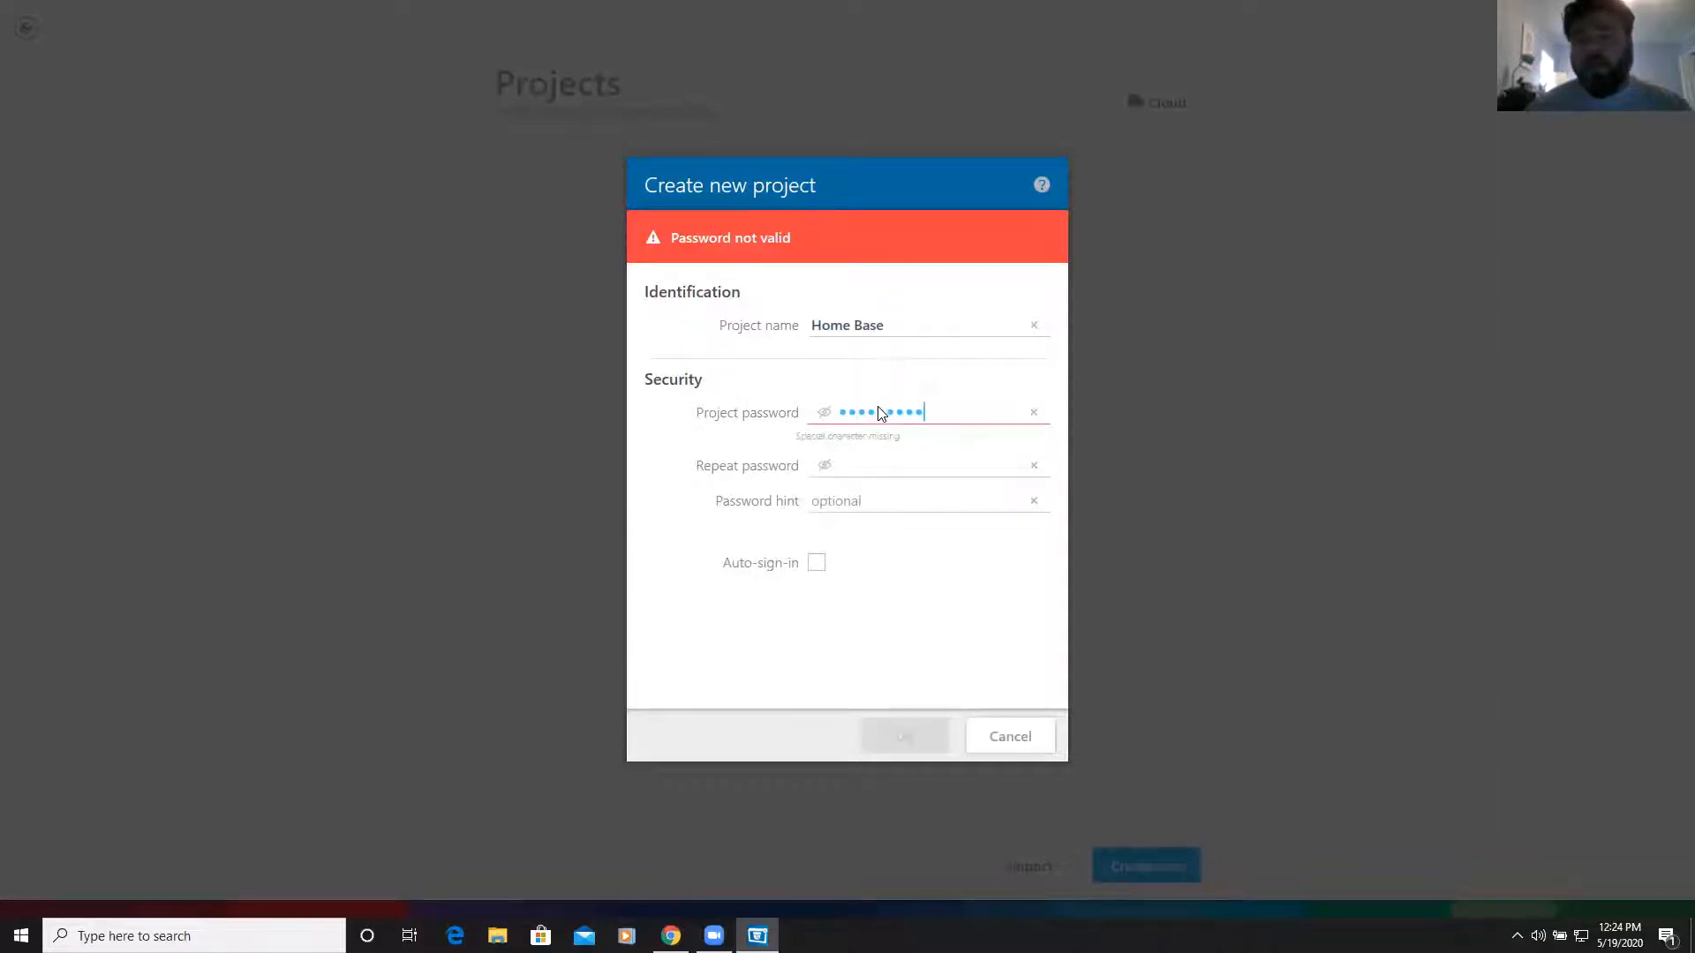
{"action": "type", "text": "!"}
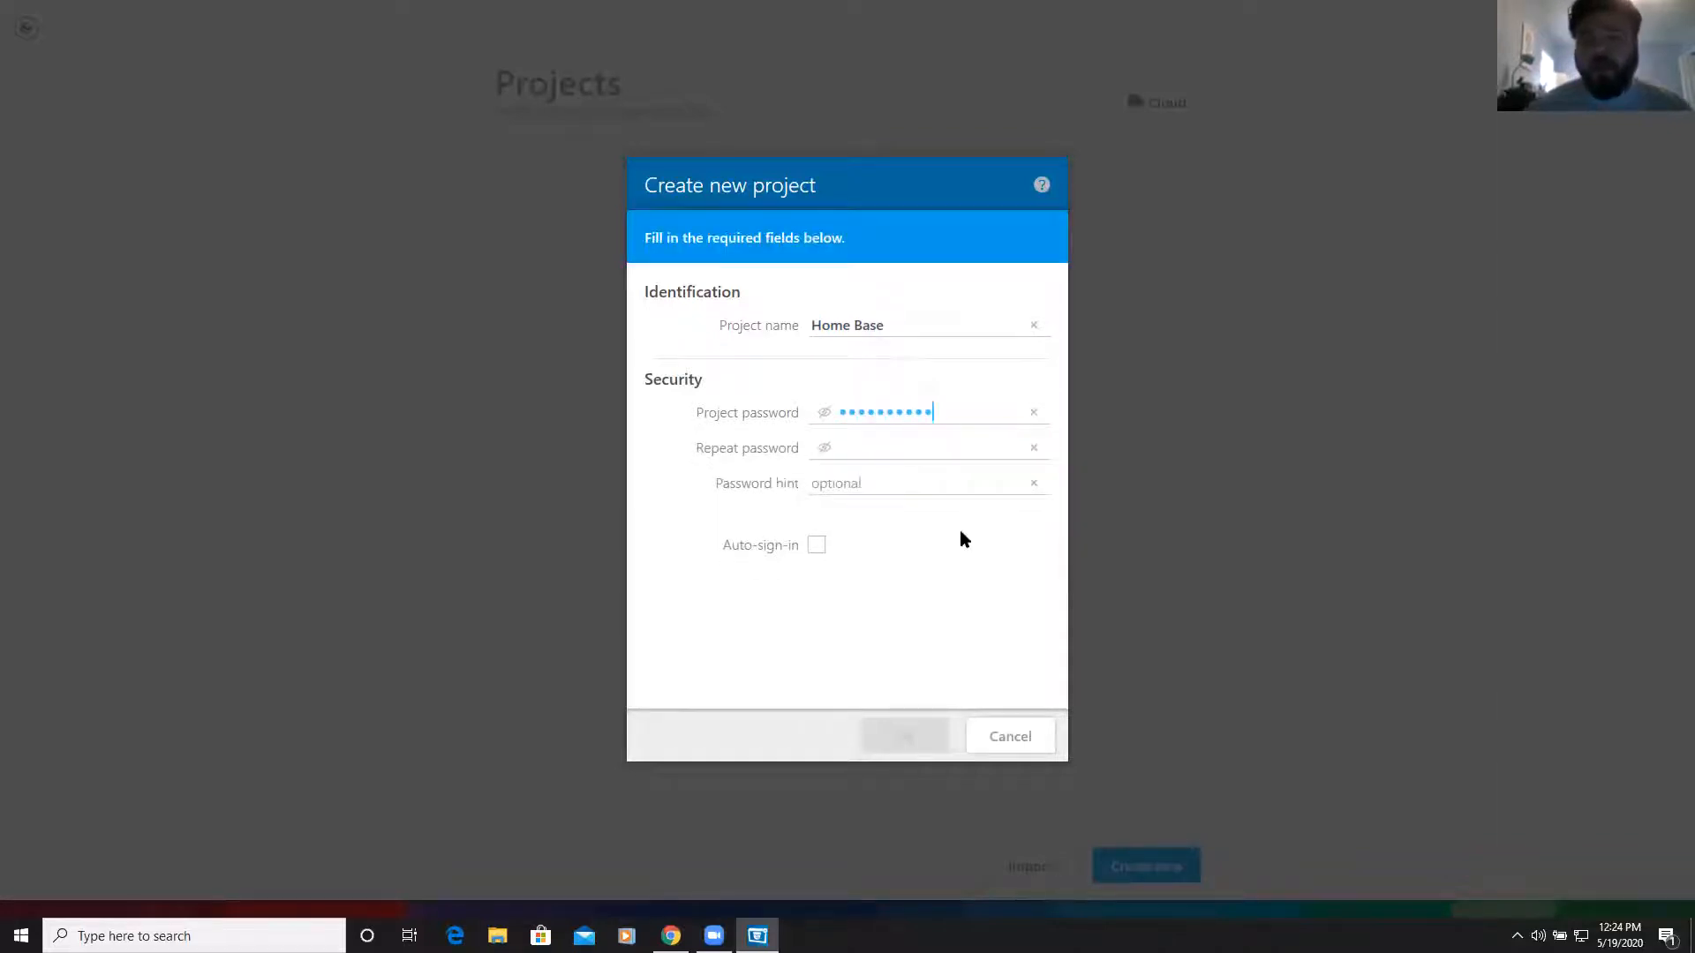
{"action": "left_click", "coordinate": [871, 458]}
{"action": "type", "text": "******"}
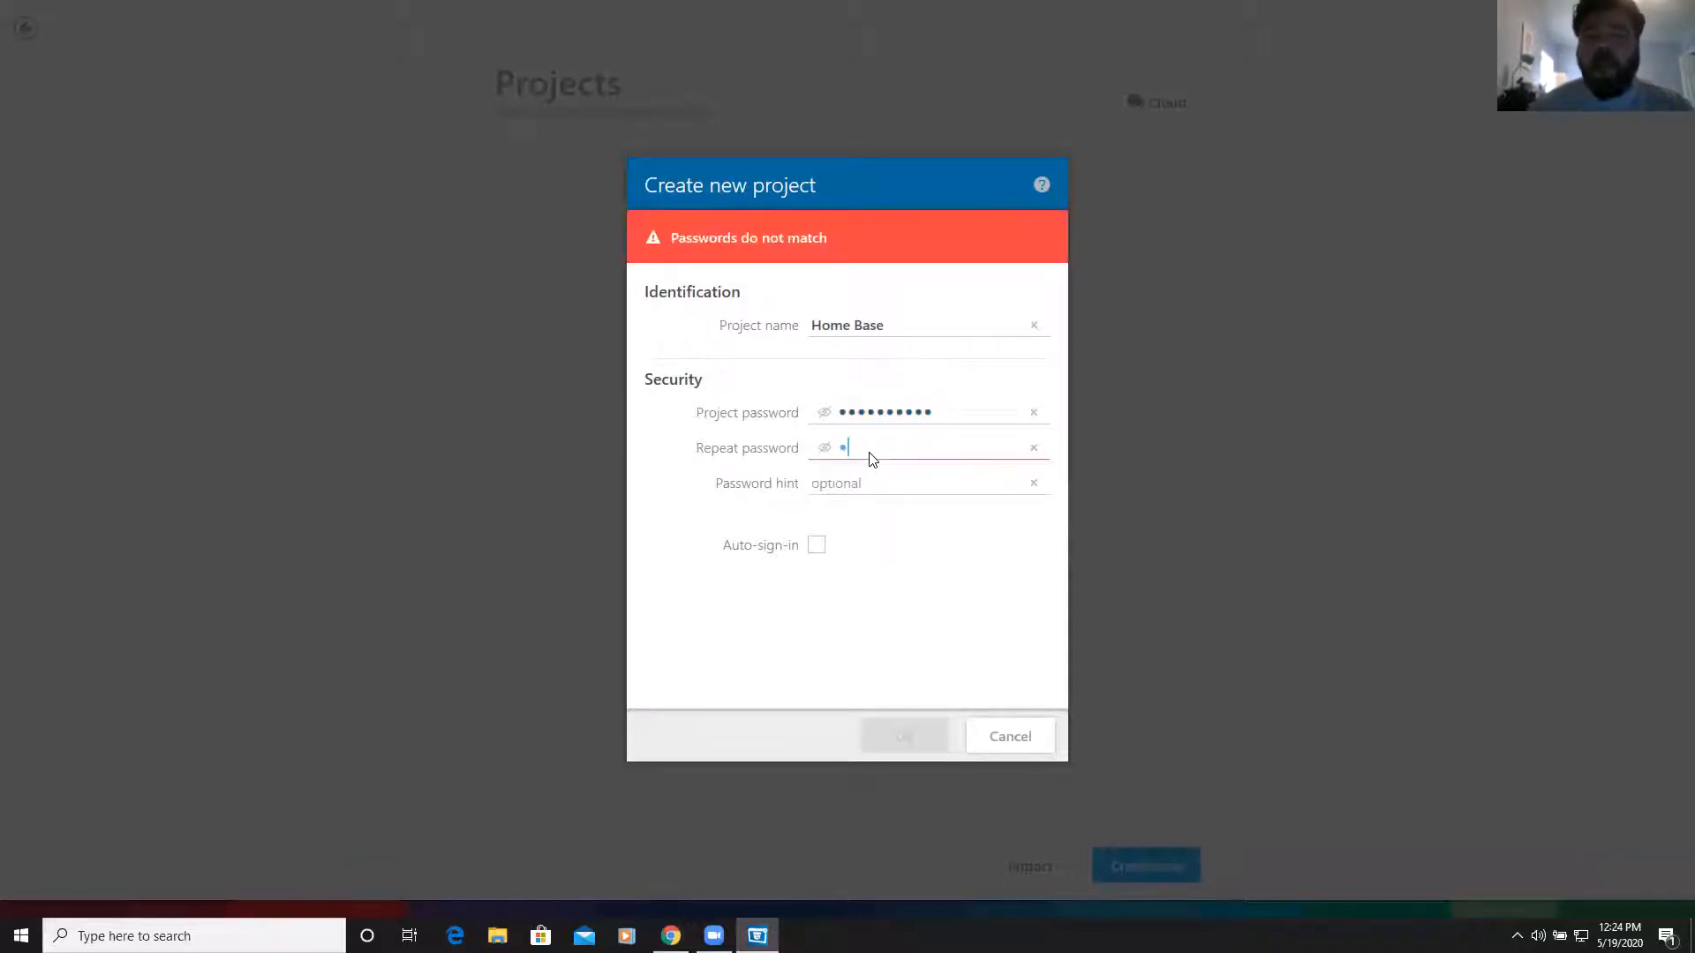
{"action": "type", "text": "****"}
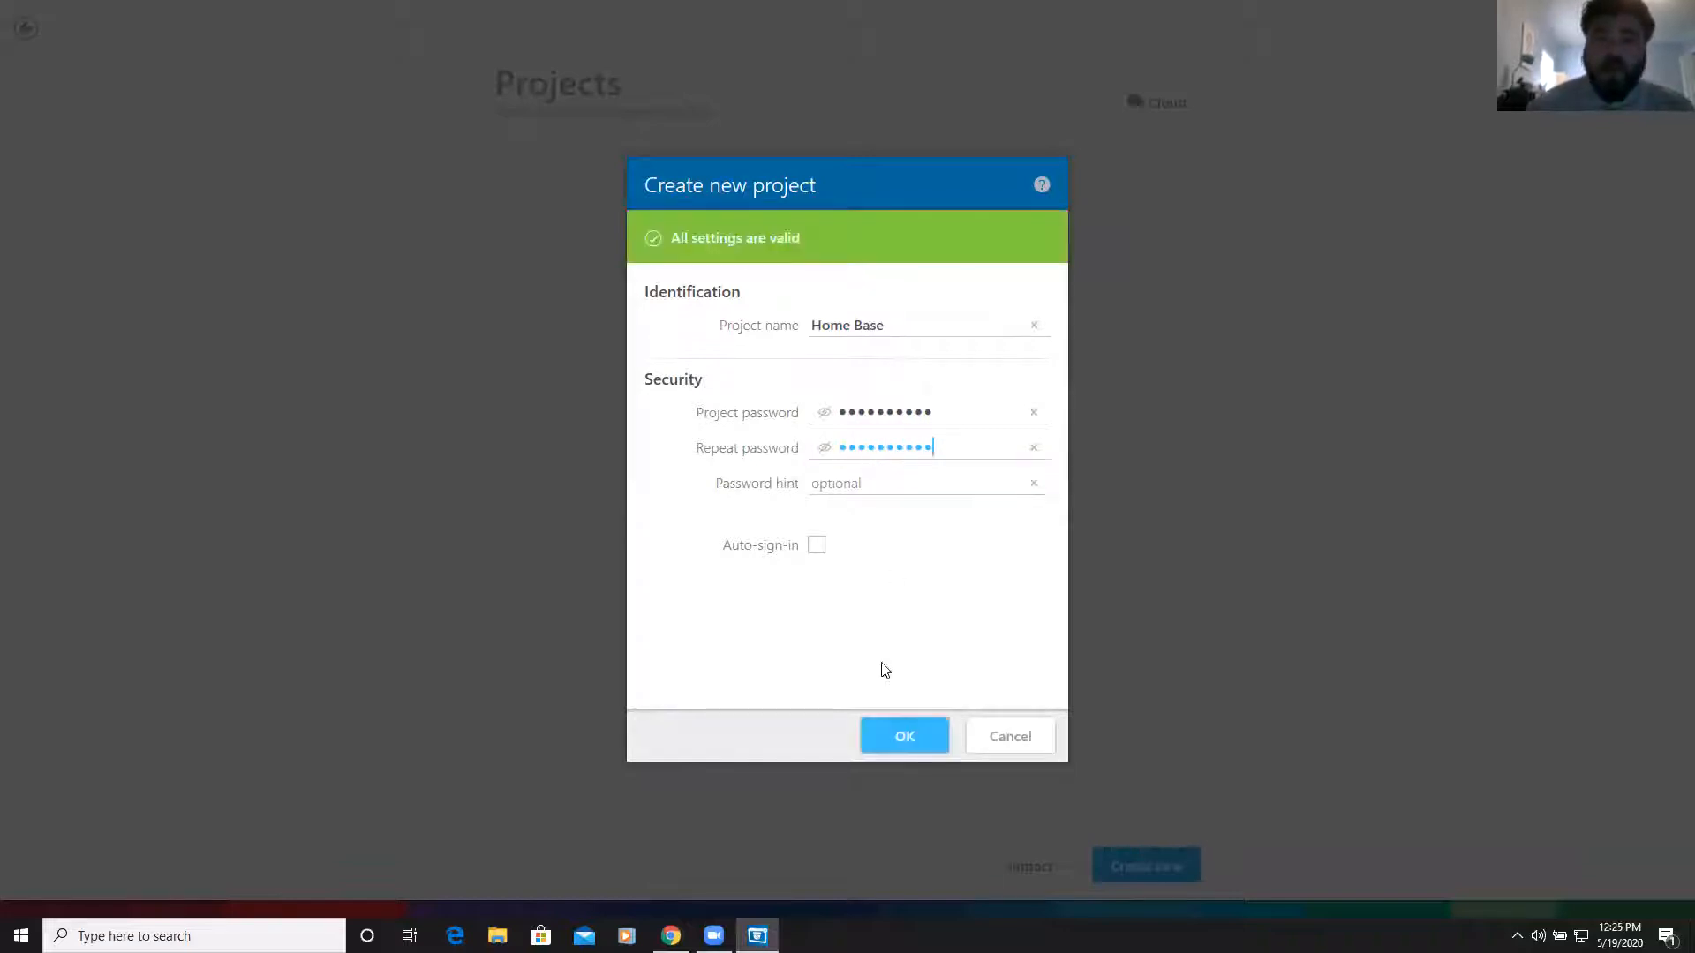
{"action": "left_click", "coordinate": [900, 739]}
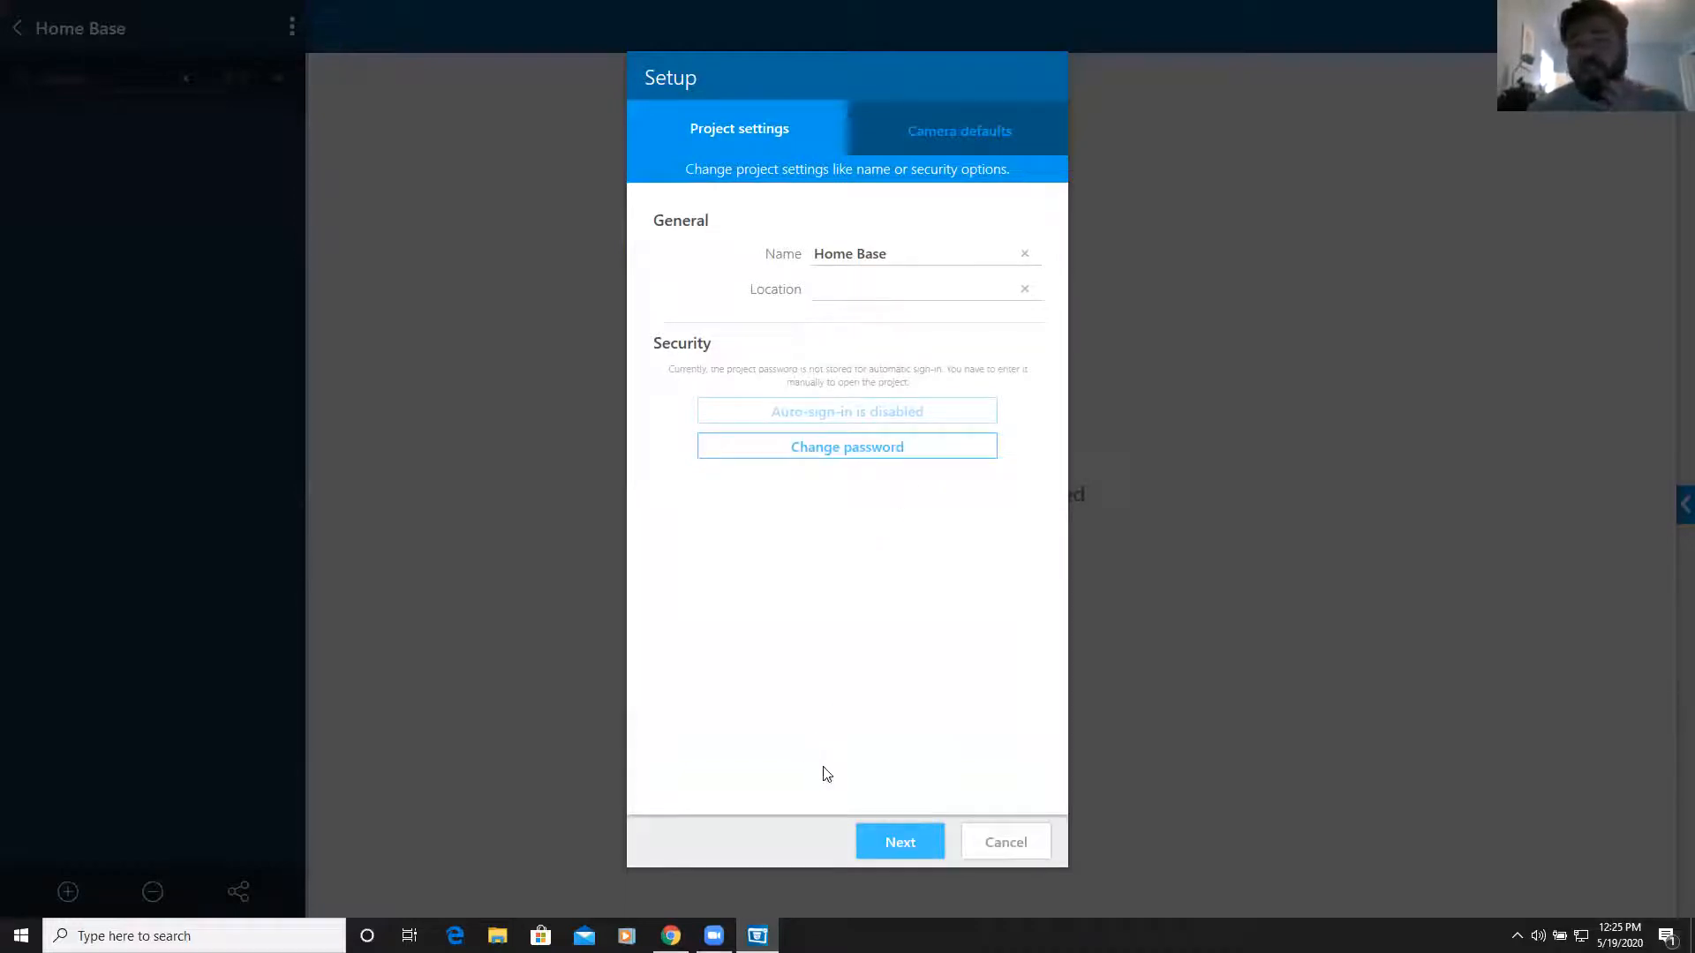
Advance the Home Base setup from project settings to the Camera defaults page
{"action": "left_click", "coordinate": [904, 846]}
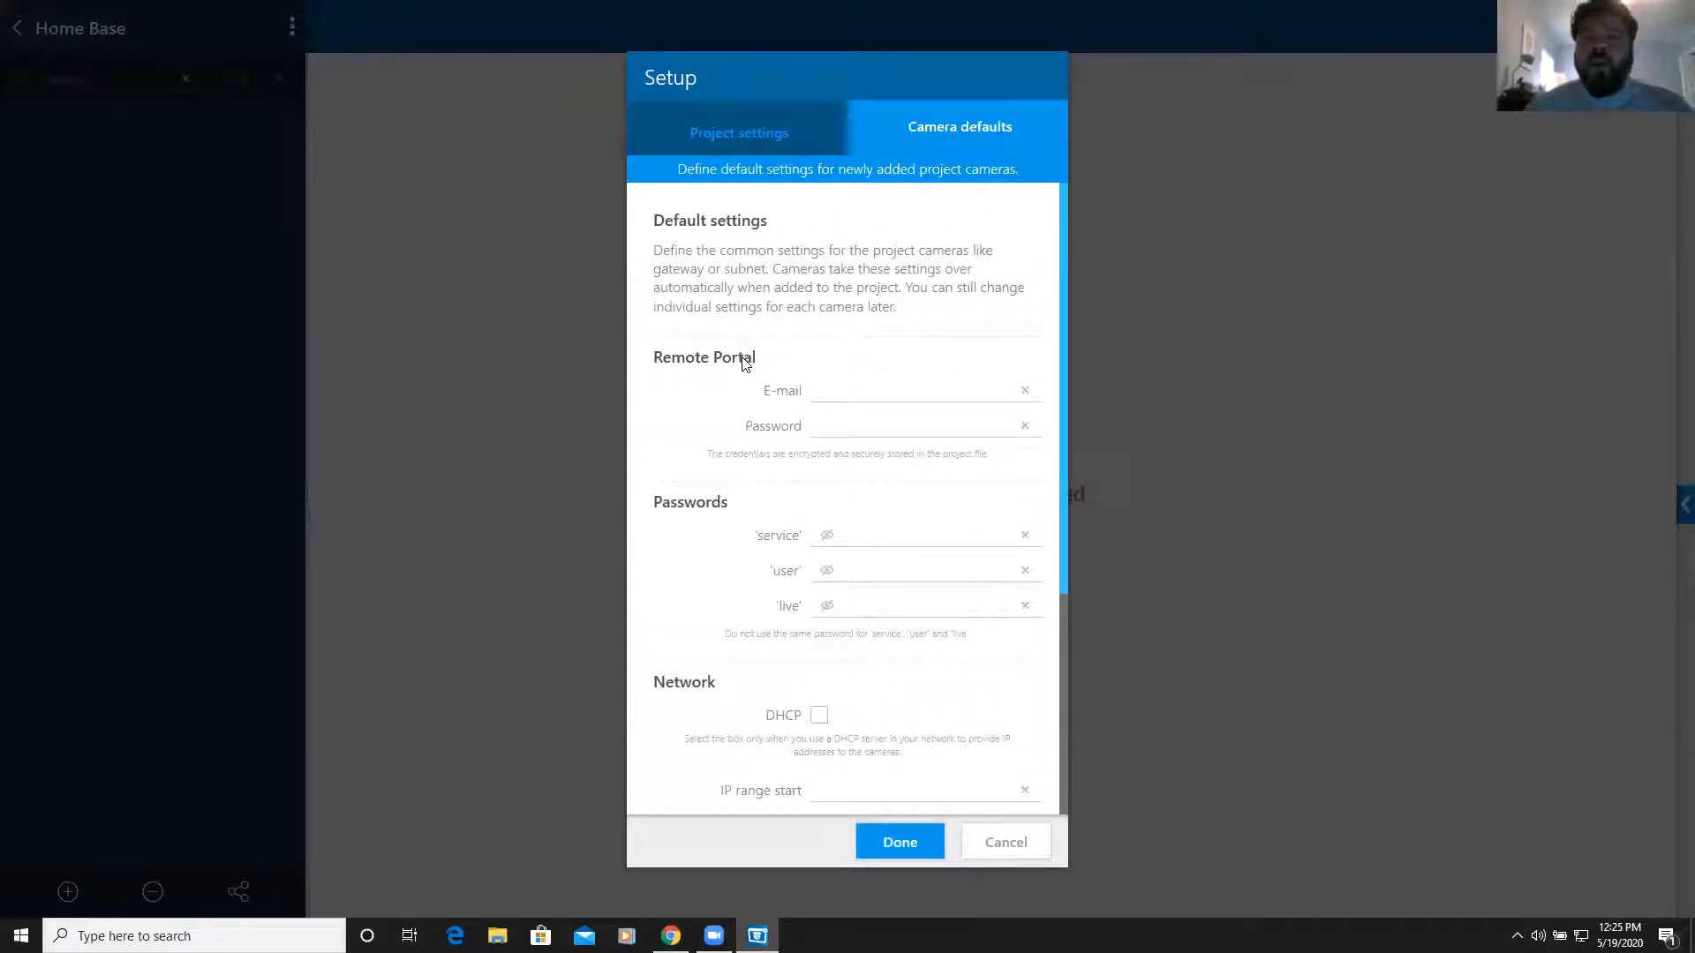
Enter the Remote Portal e-mail and password, then the 'service' camera password
{"action": "left_click", "coordinate": [842, 392]}
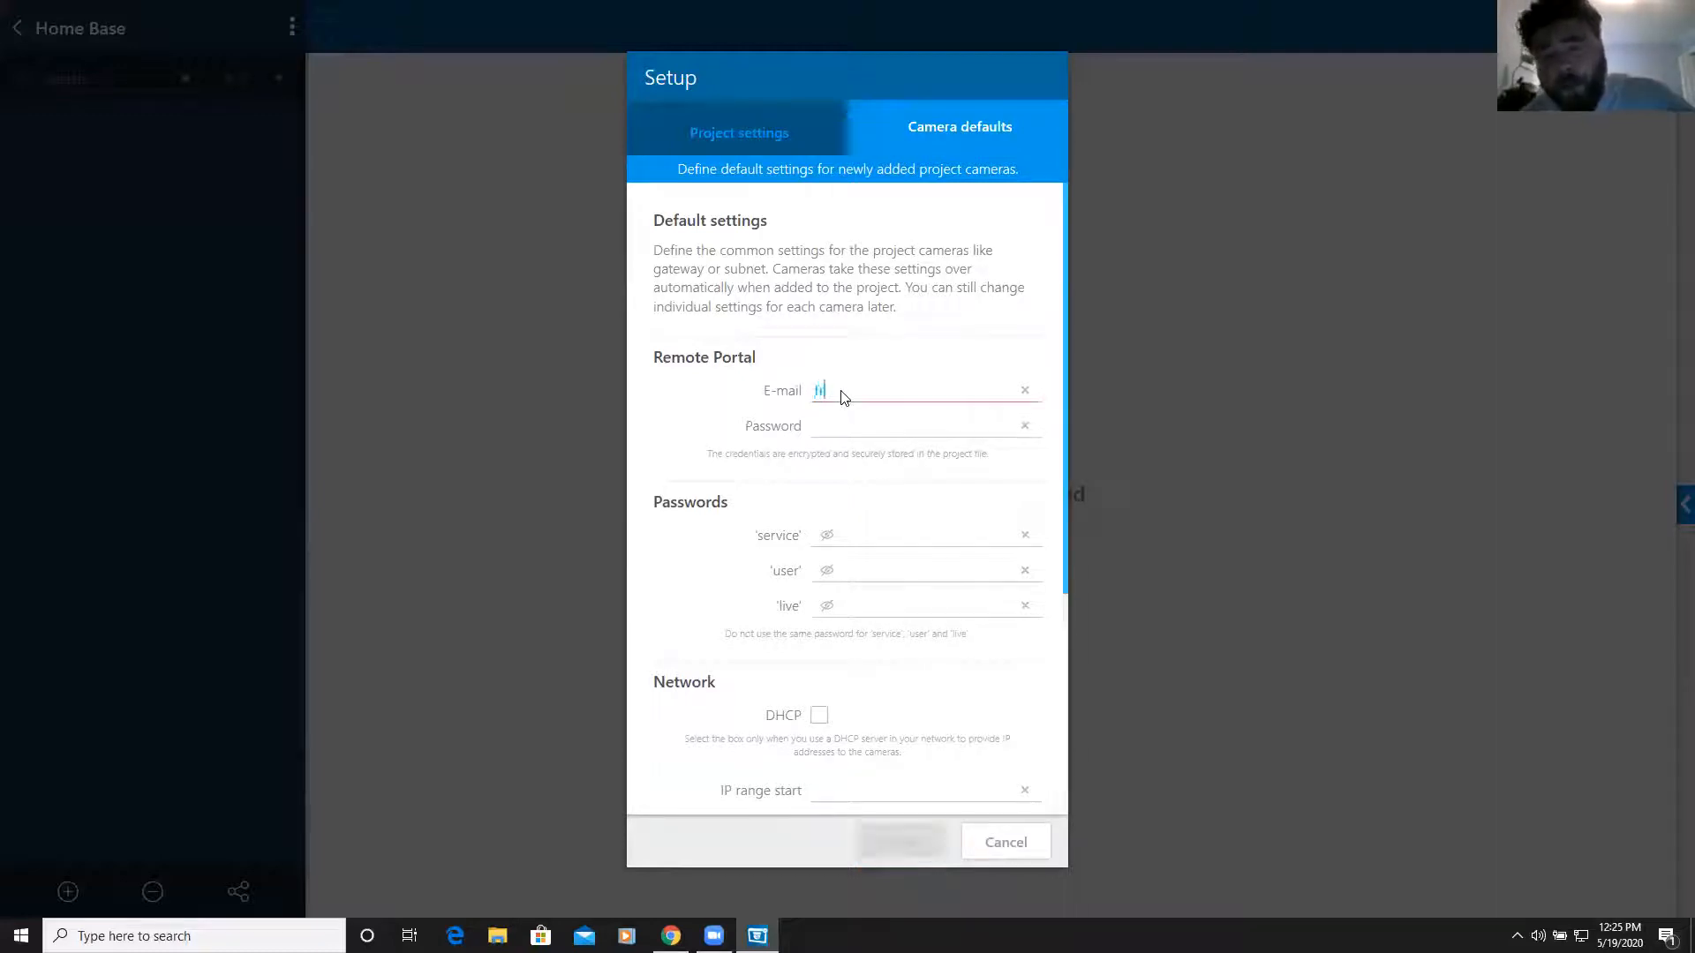
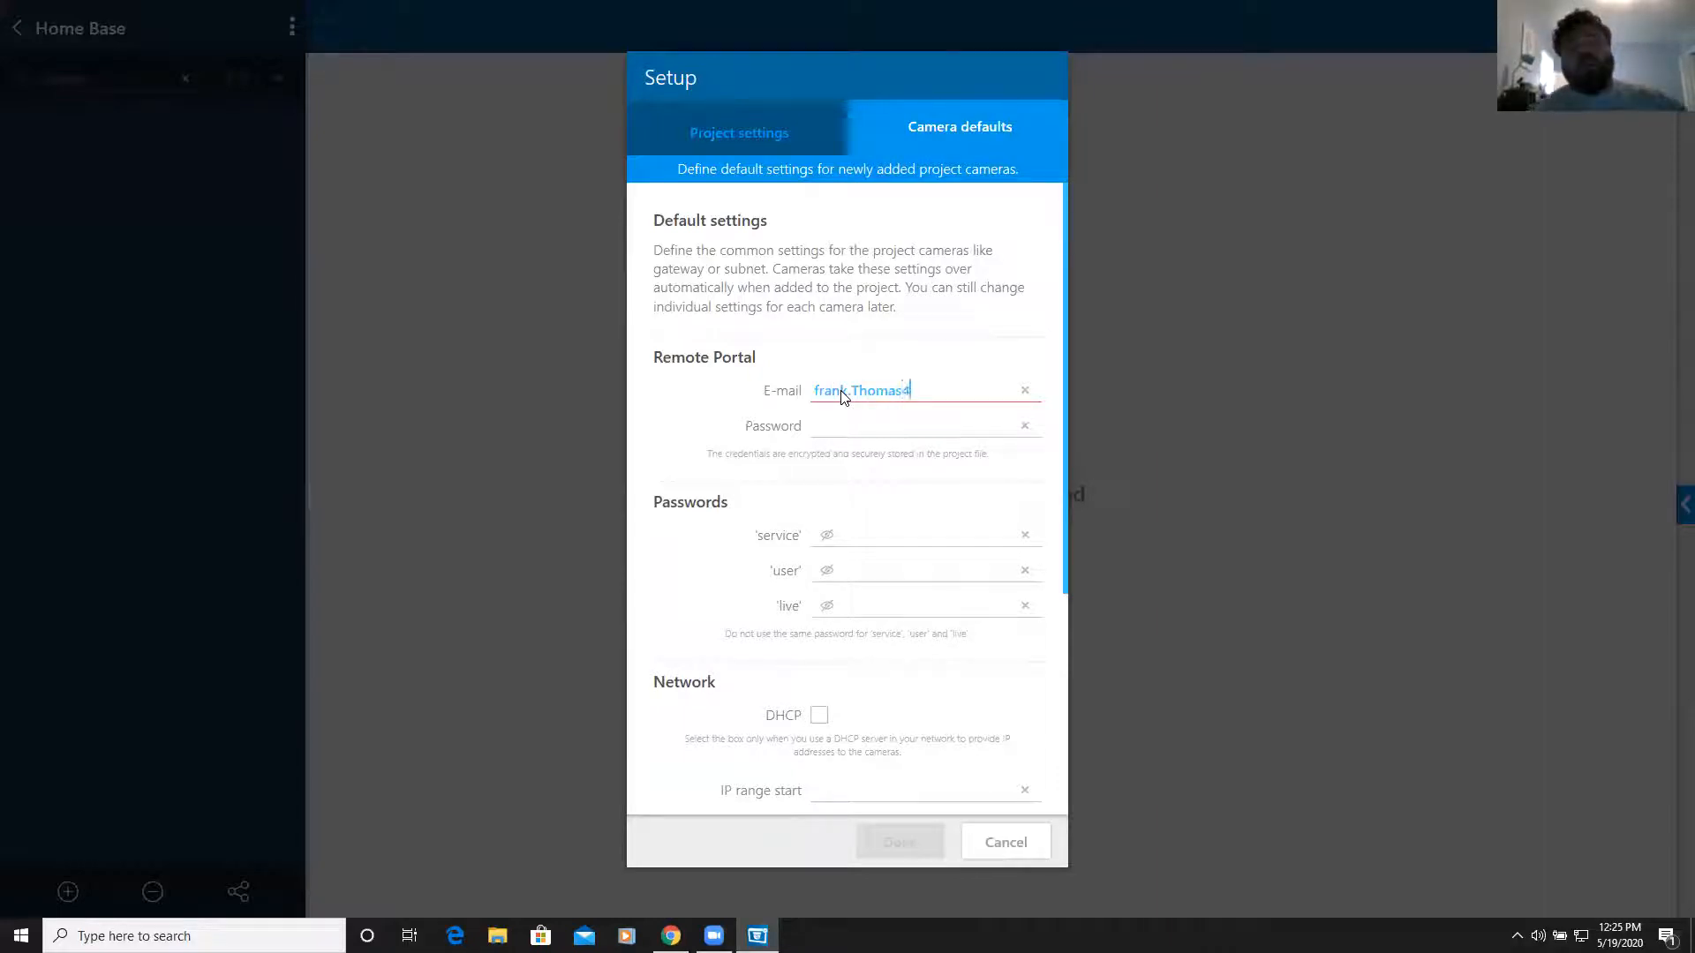
{"action": "key", "text": "Tab"}
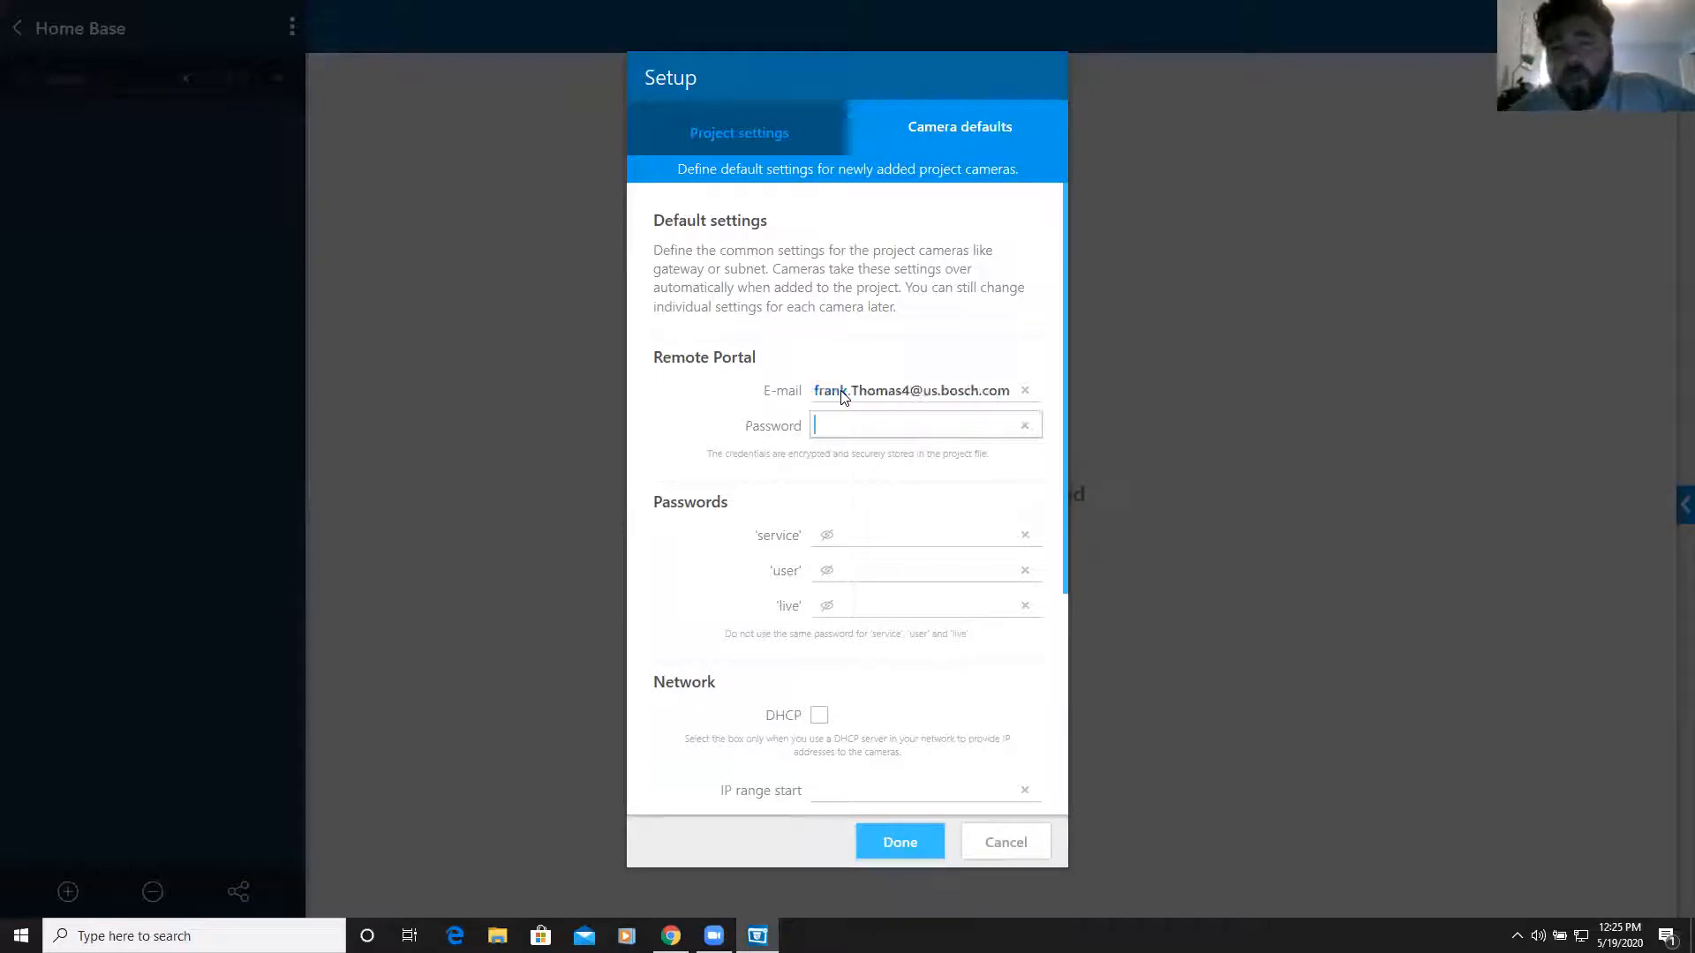
{"action": "type", "text": "*******"}
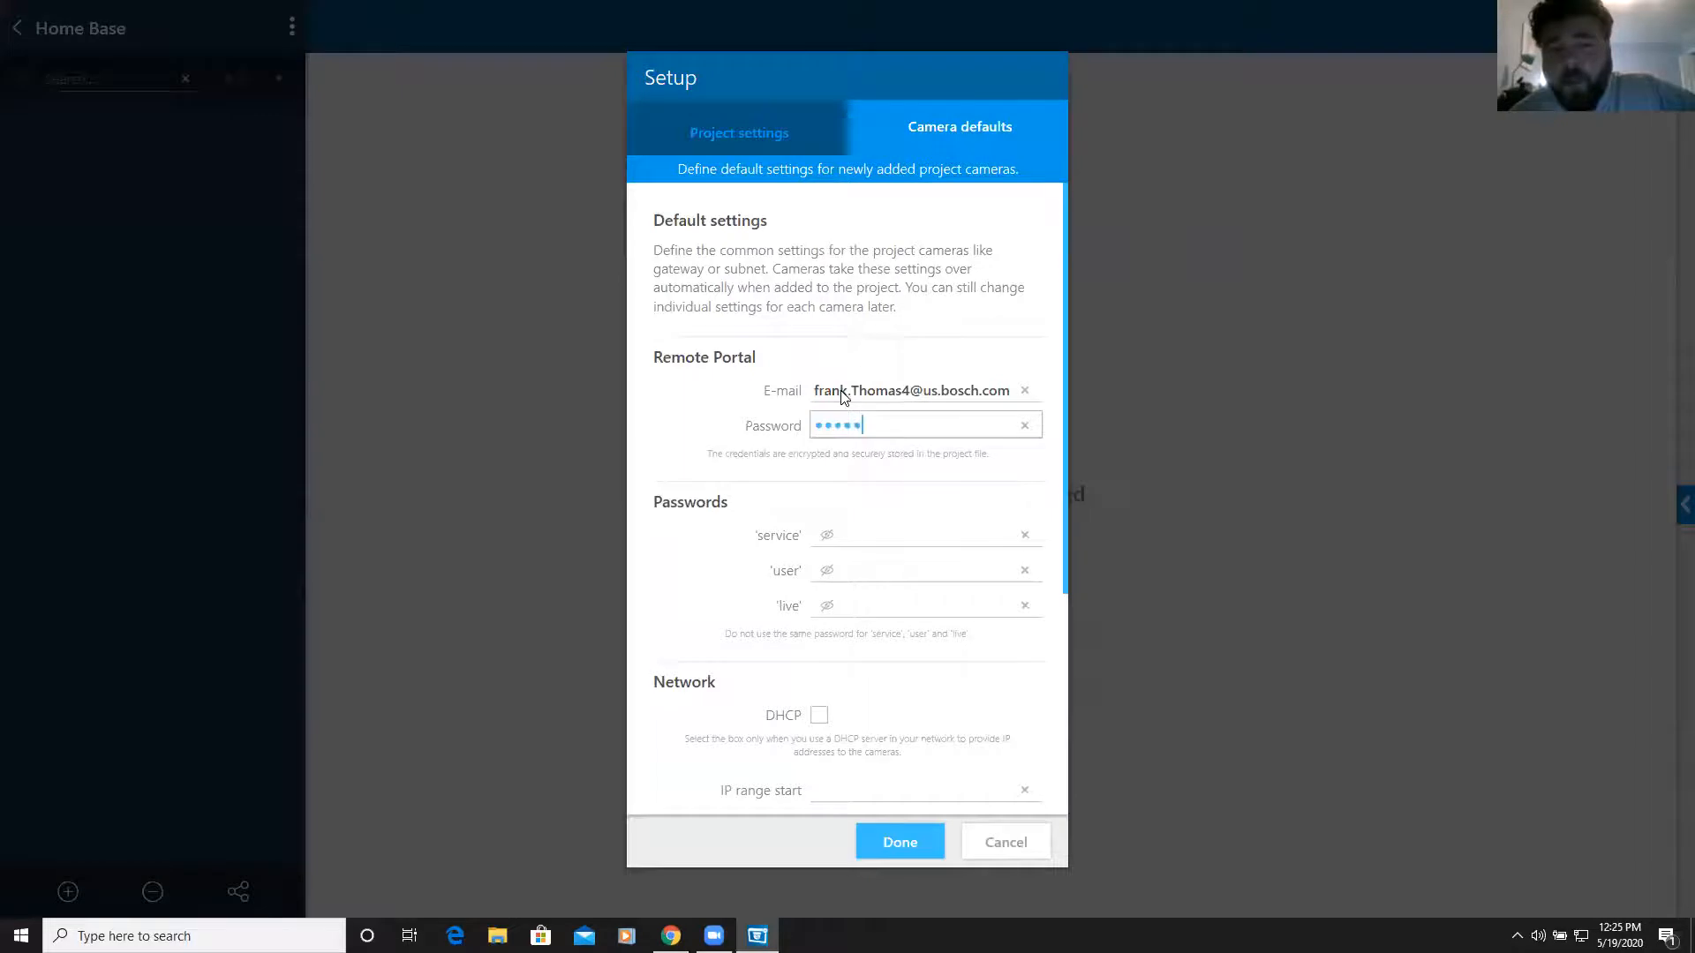
{"action": "type", "text": "***"}
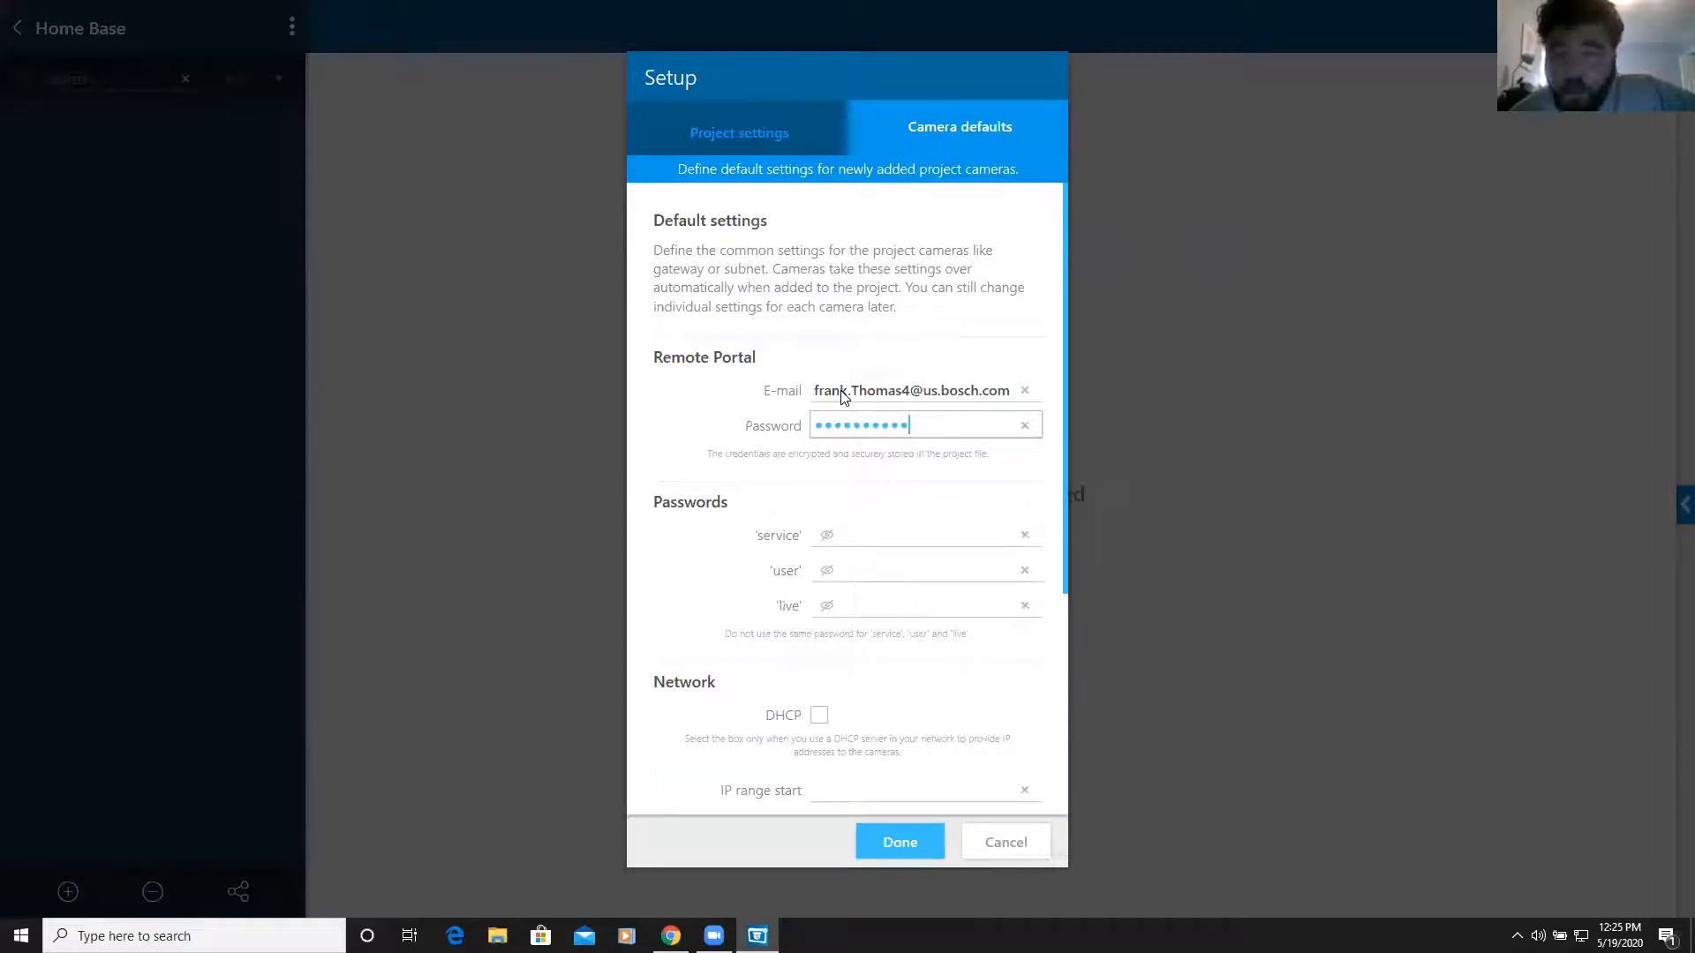
{"action": "key", "text": "Tab"}
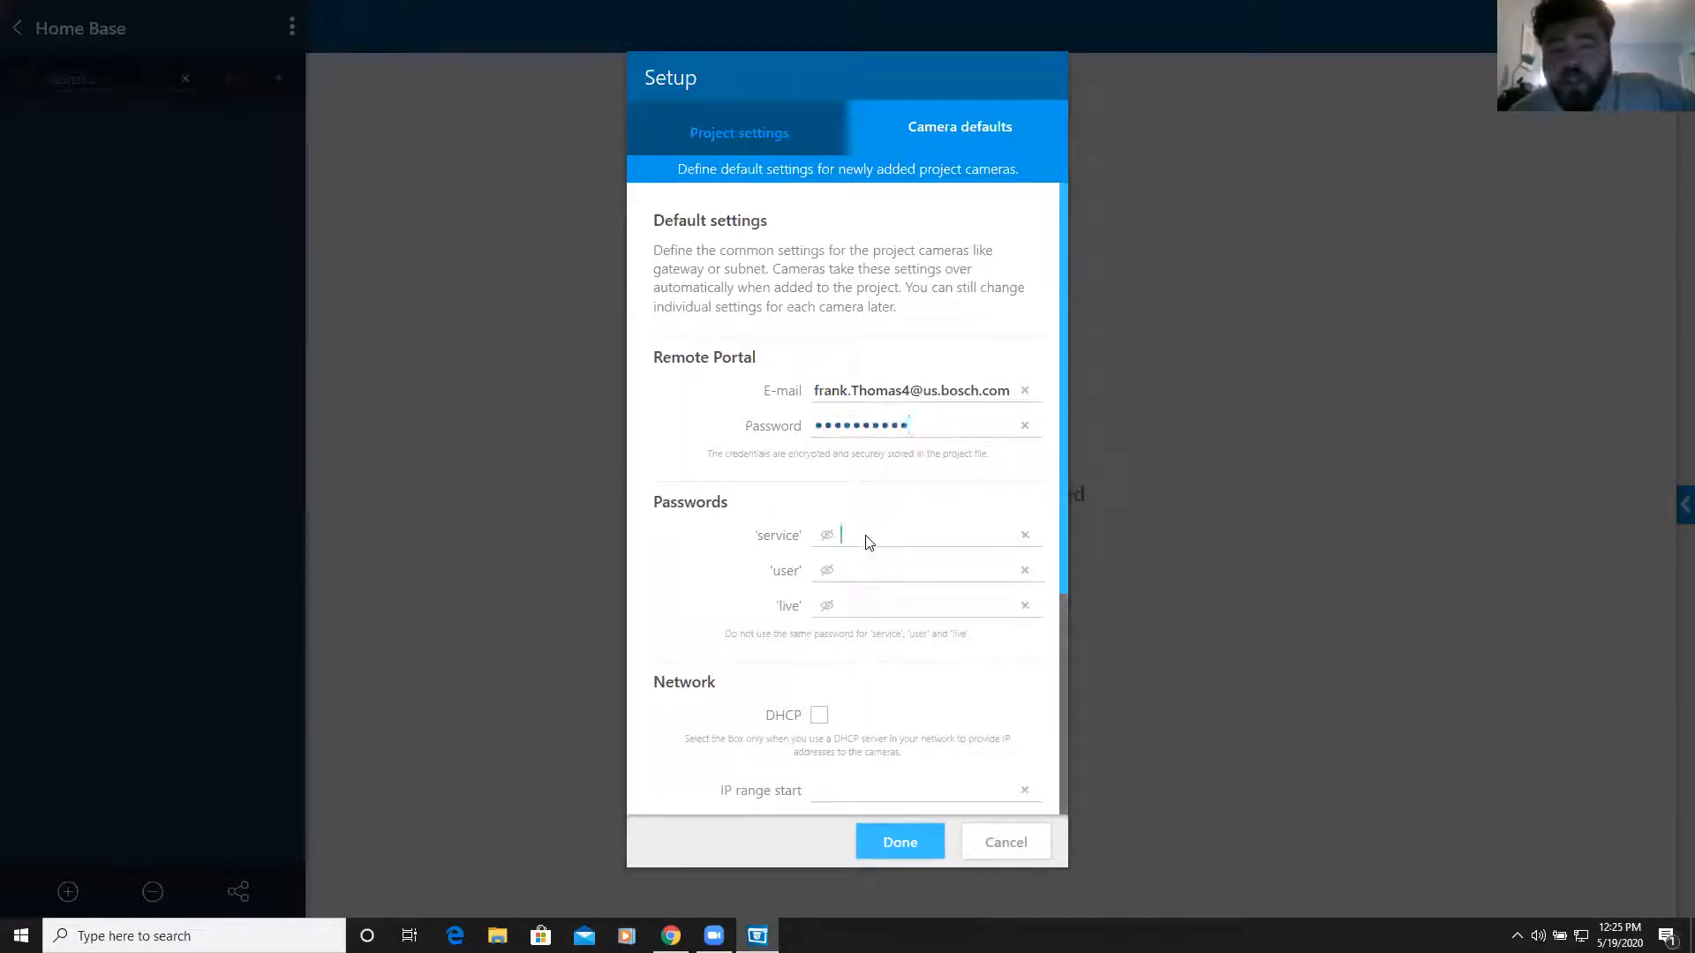
{"action": "type", "text": "*****"}
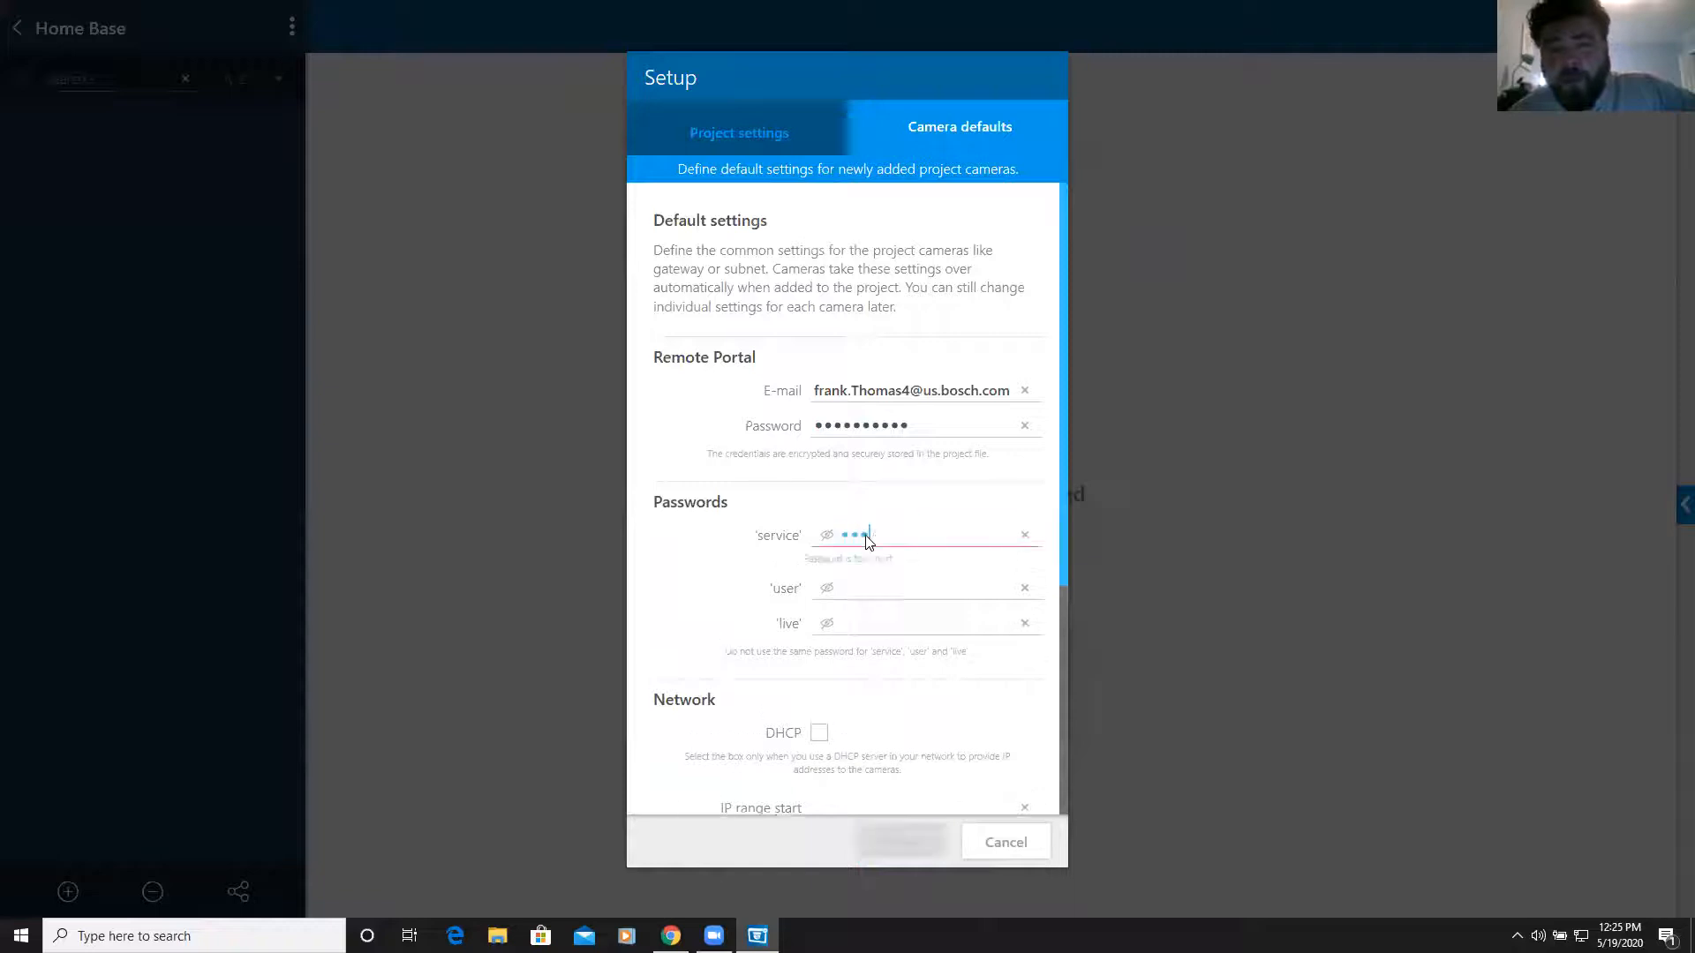
{"action": "type", "text": "*****"}
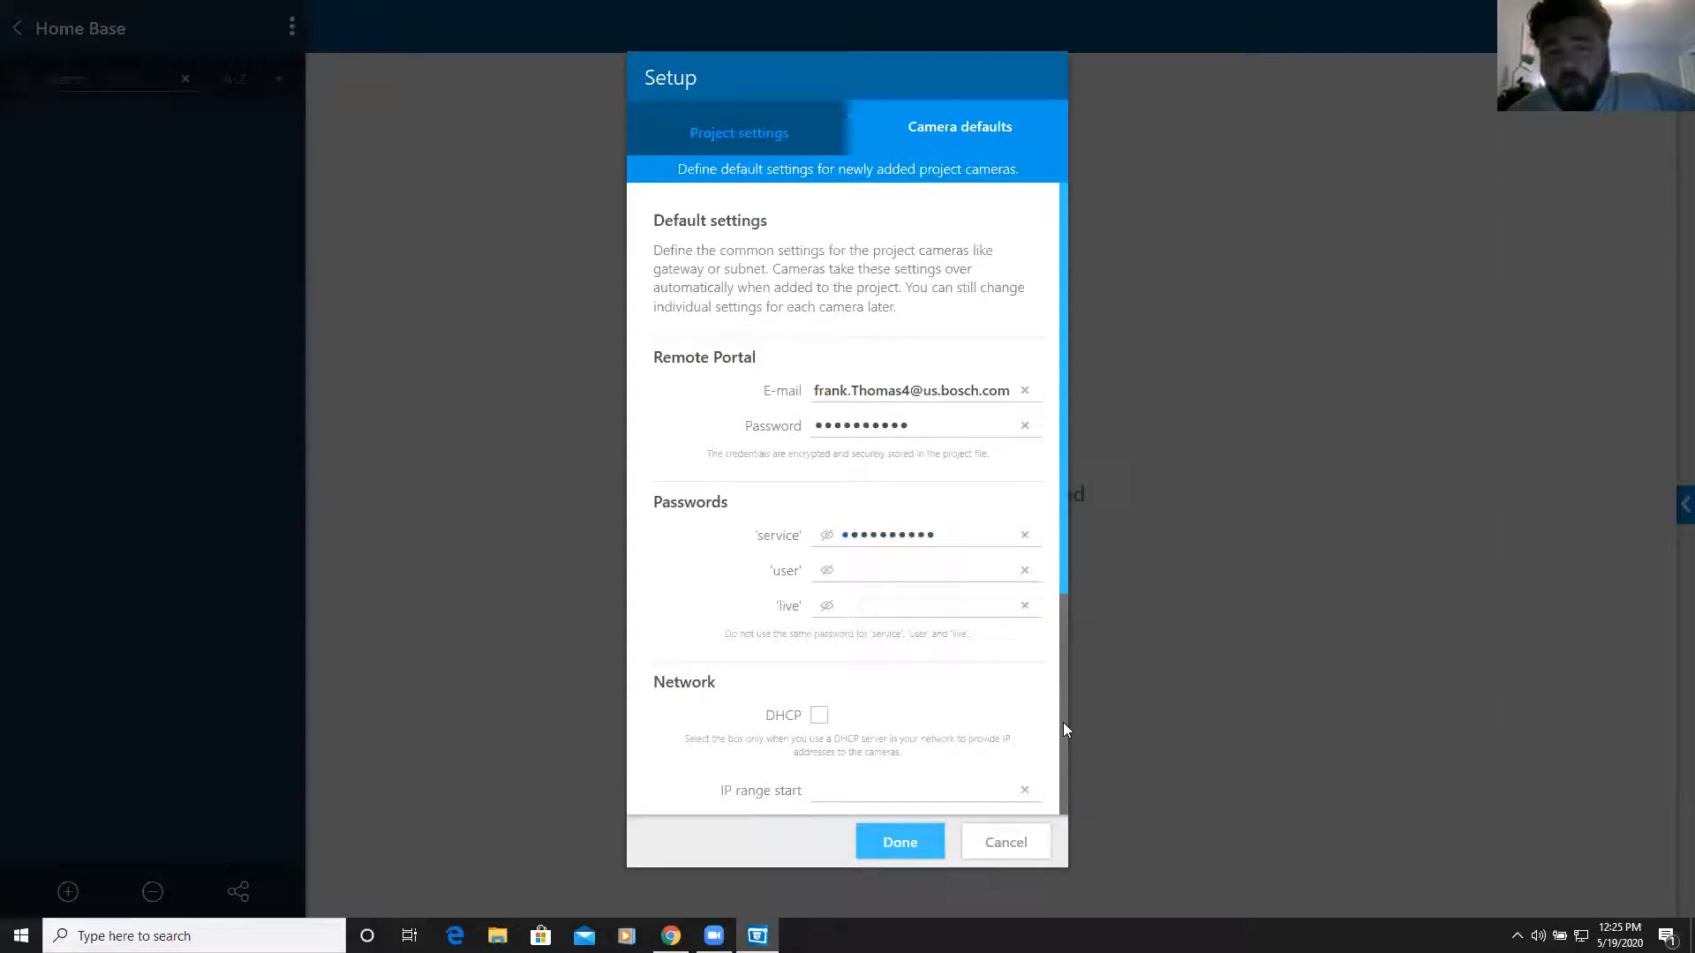
Enable DHCP and Sync to client time in camera defaults and finish the setup
{"action": "scroll", "coordinate": [1062, 722], "scroll_direction": "down", "scroll_amount": 3}
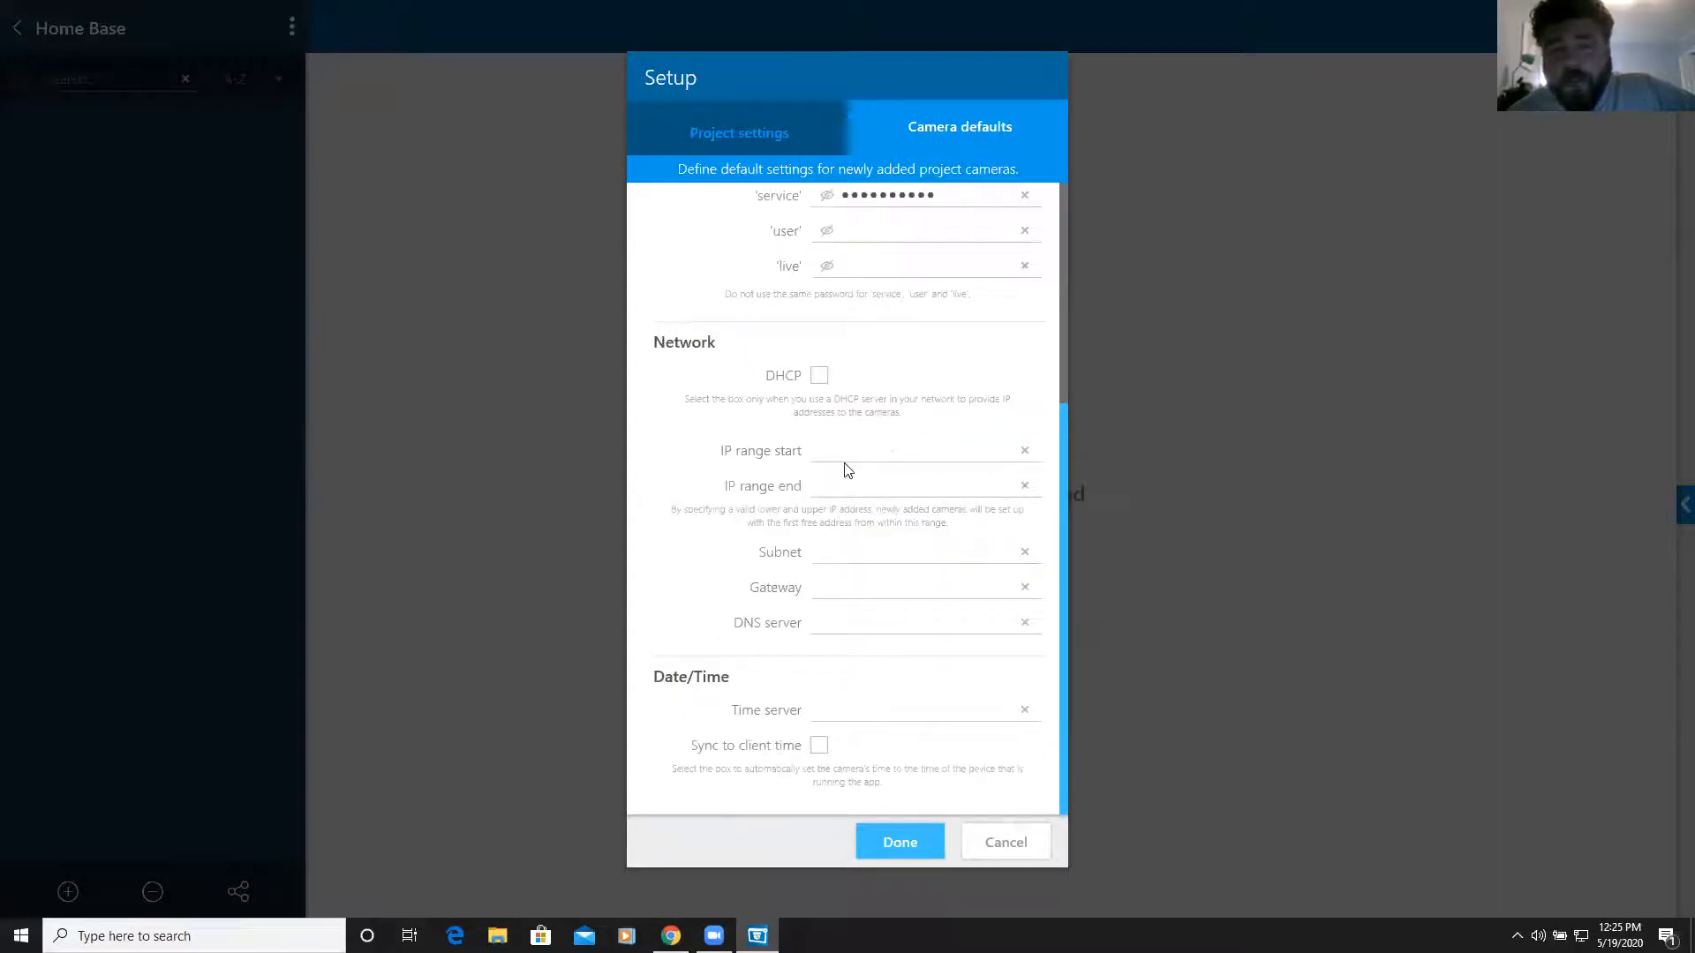
{"action": "left_click", "coordinate": [818, 378]}
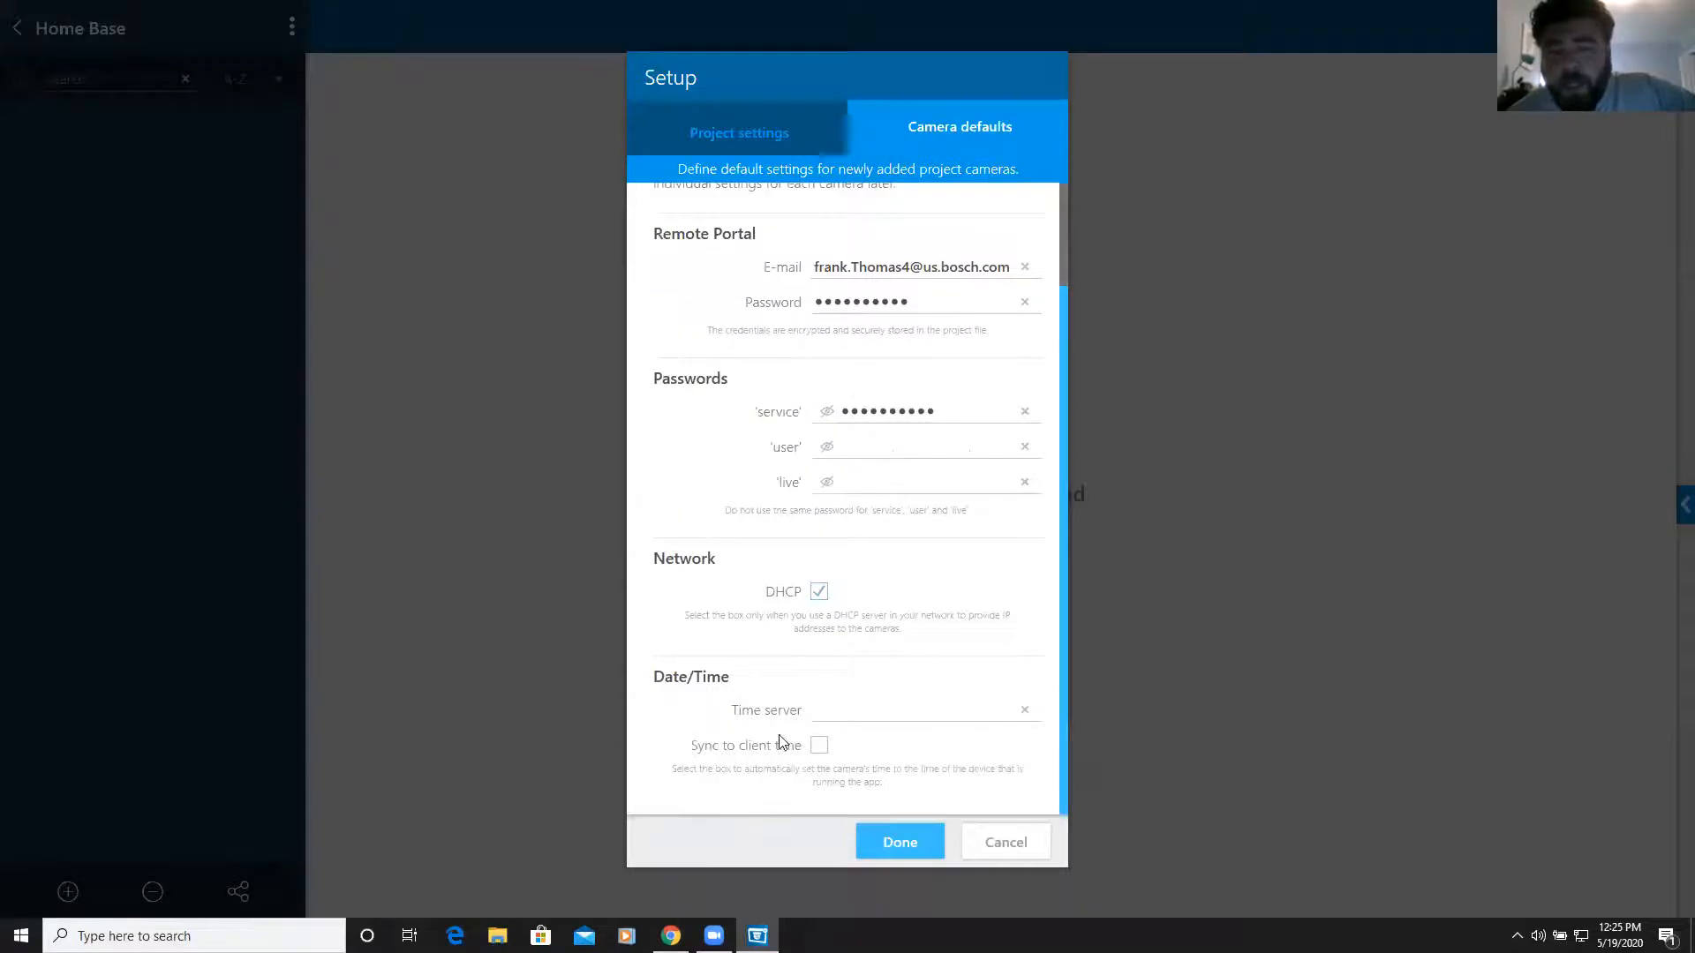
{"action": "left_click", "coordinate": [819, 747]}
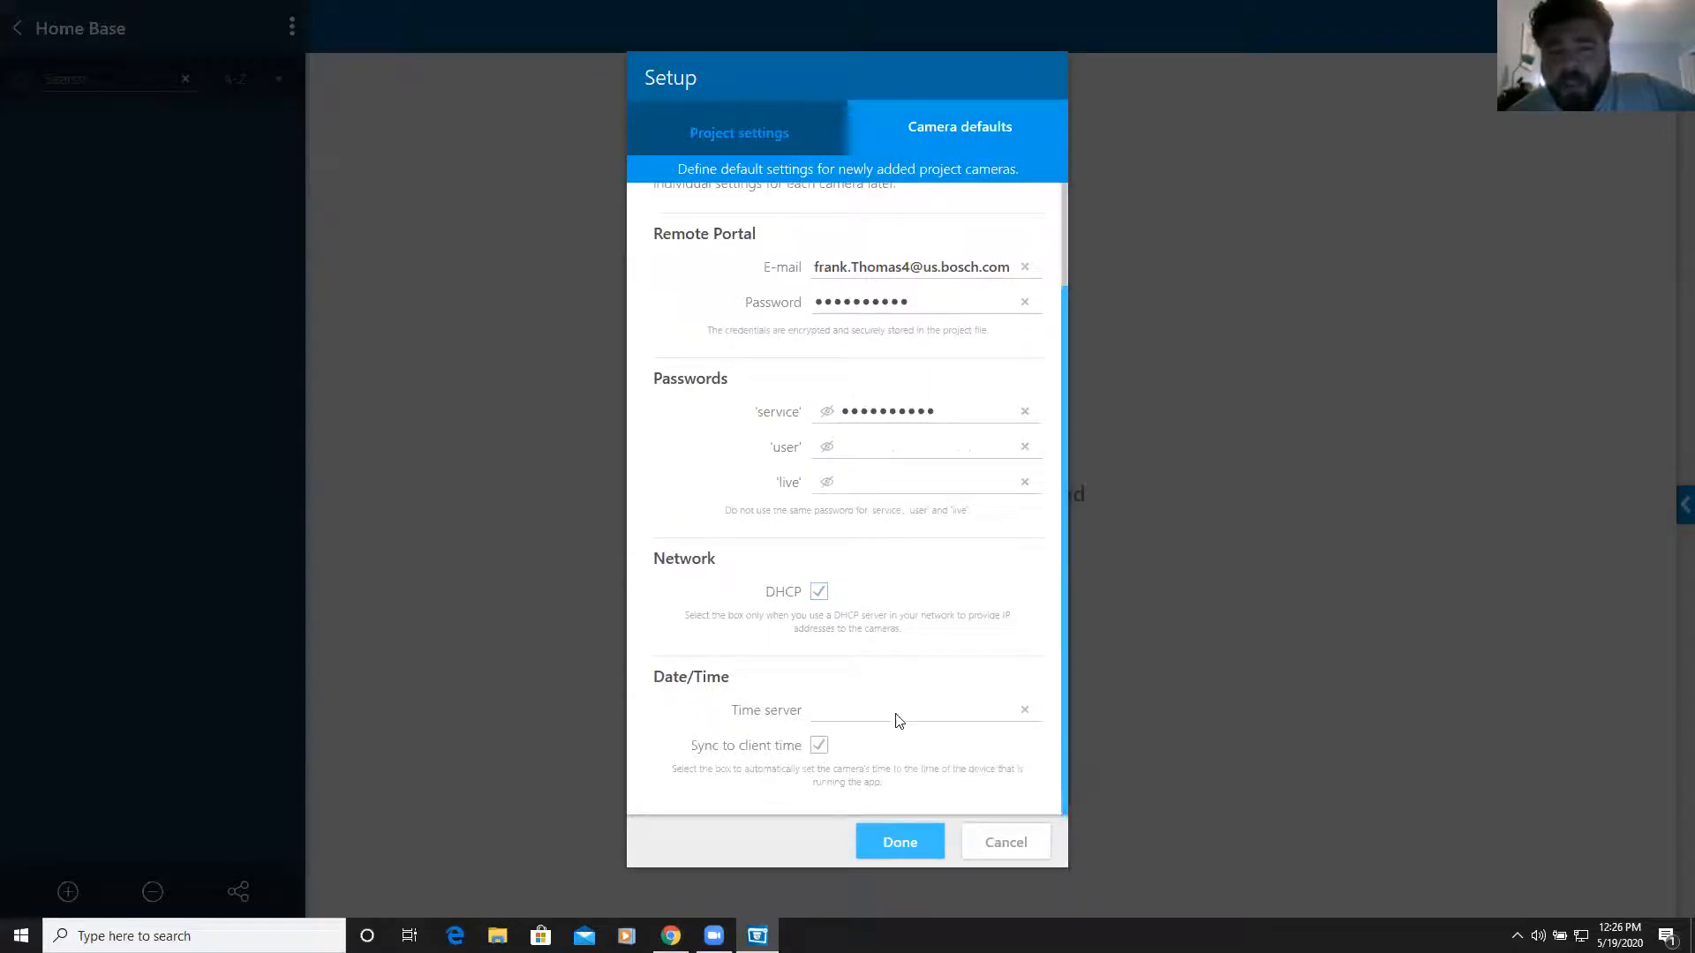
{"action": "left_click", "coordinate": [900, 842]}
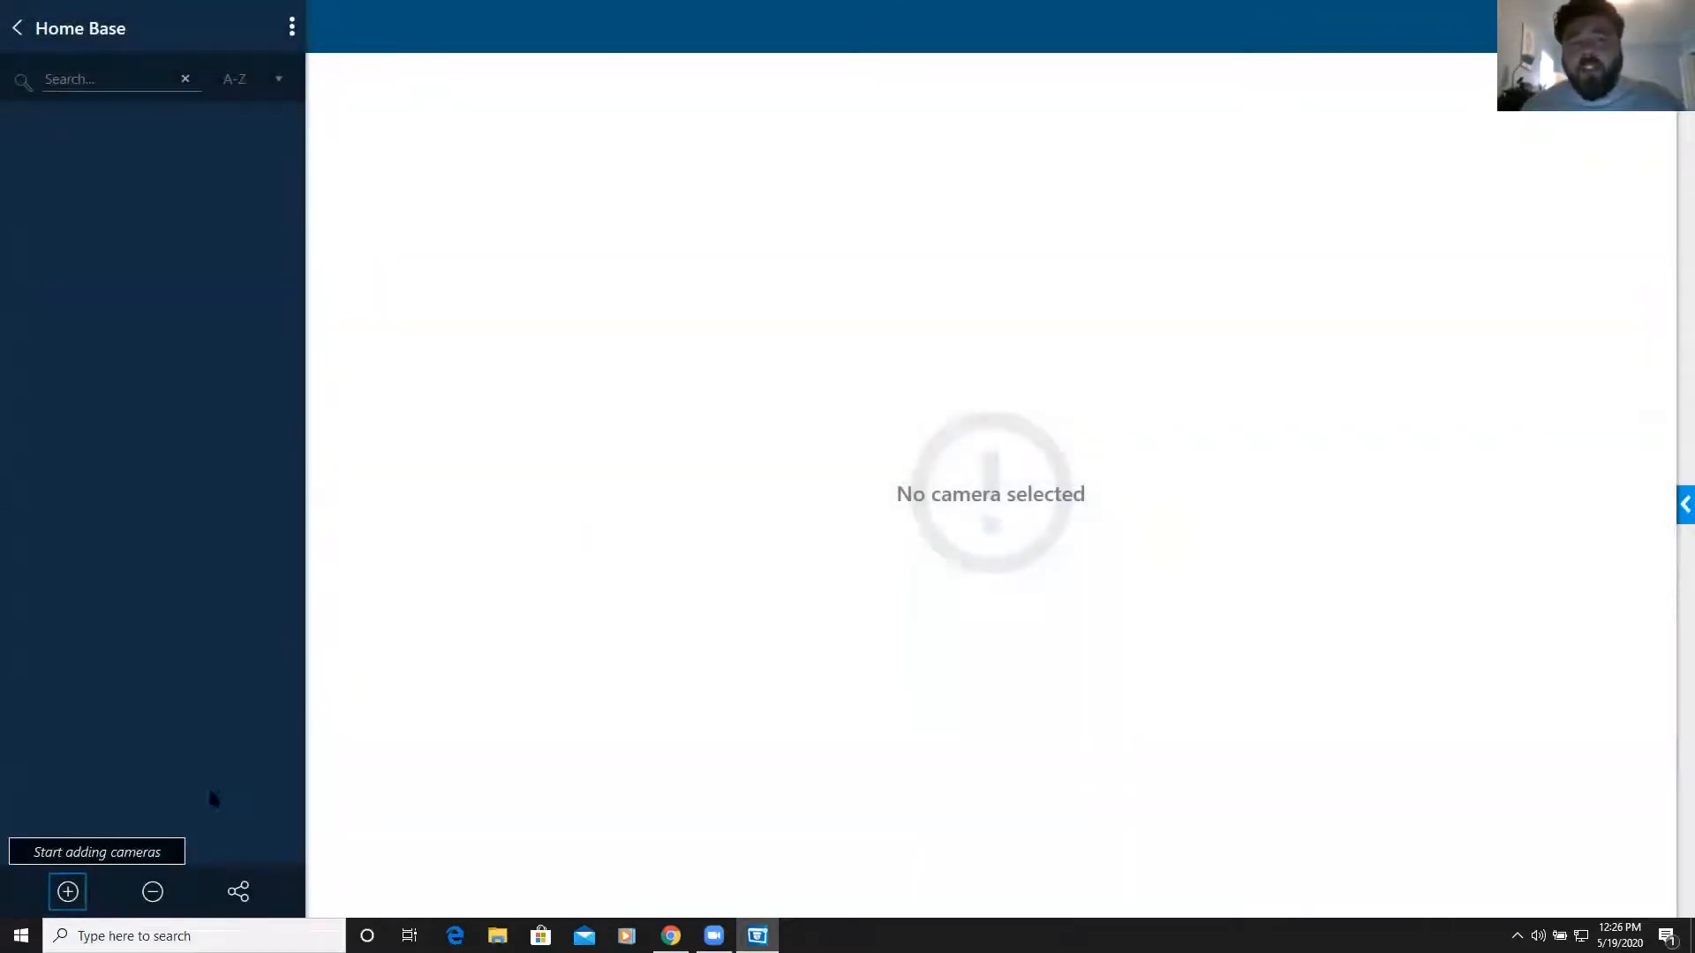
Show the add-camera options using the + button below the Home Base panel
{"action": "left_click", "coordinate": [68, 892]}
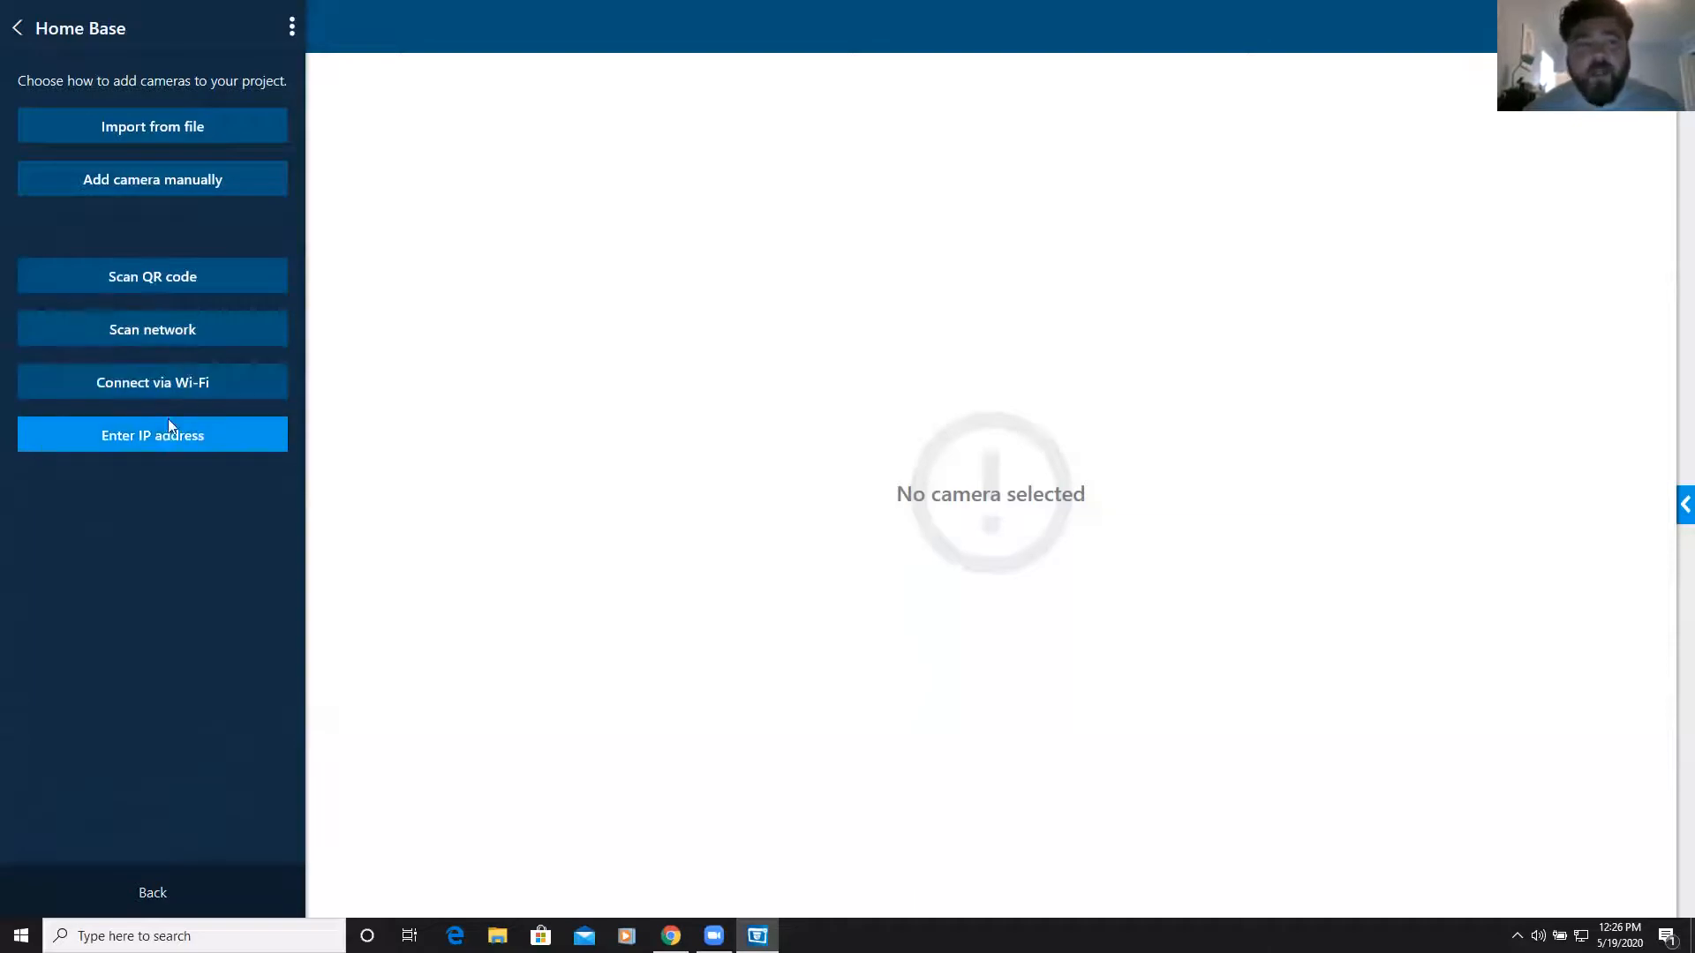
Scan the network and add the found FLEXIDOME IP 3000i to Home Base
{"action": "left_click", "coordinate": [171, 341]}
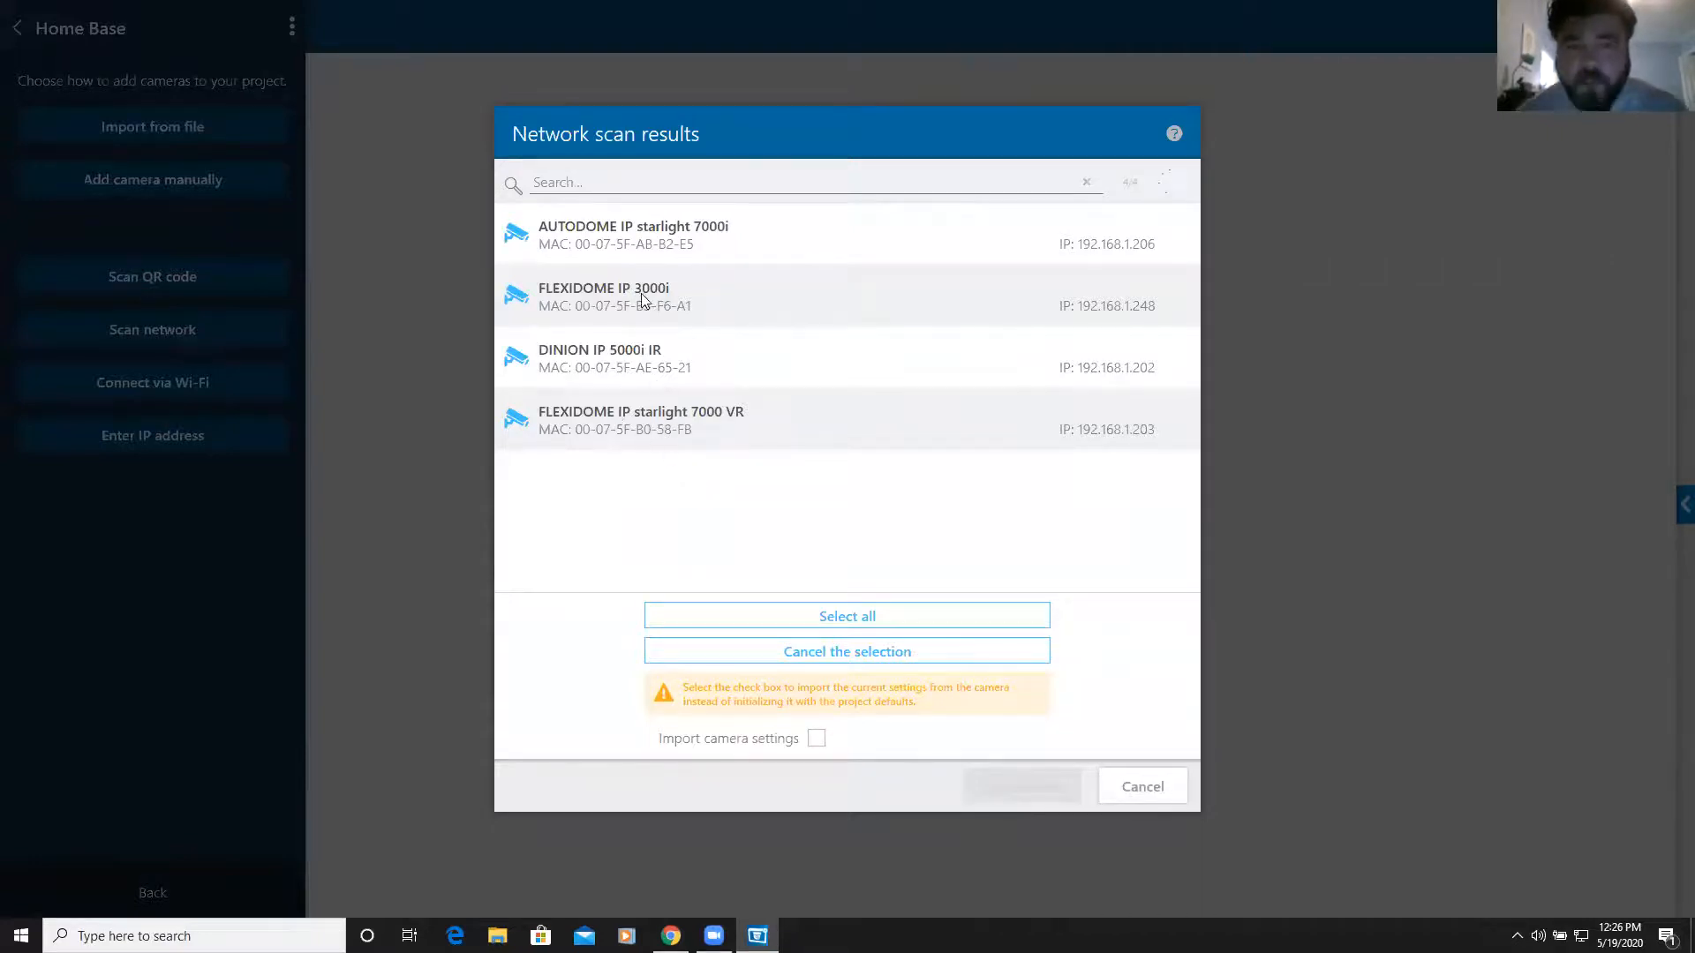
{"action": "left_click", "coordinate": [675, 287]}
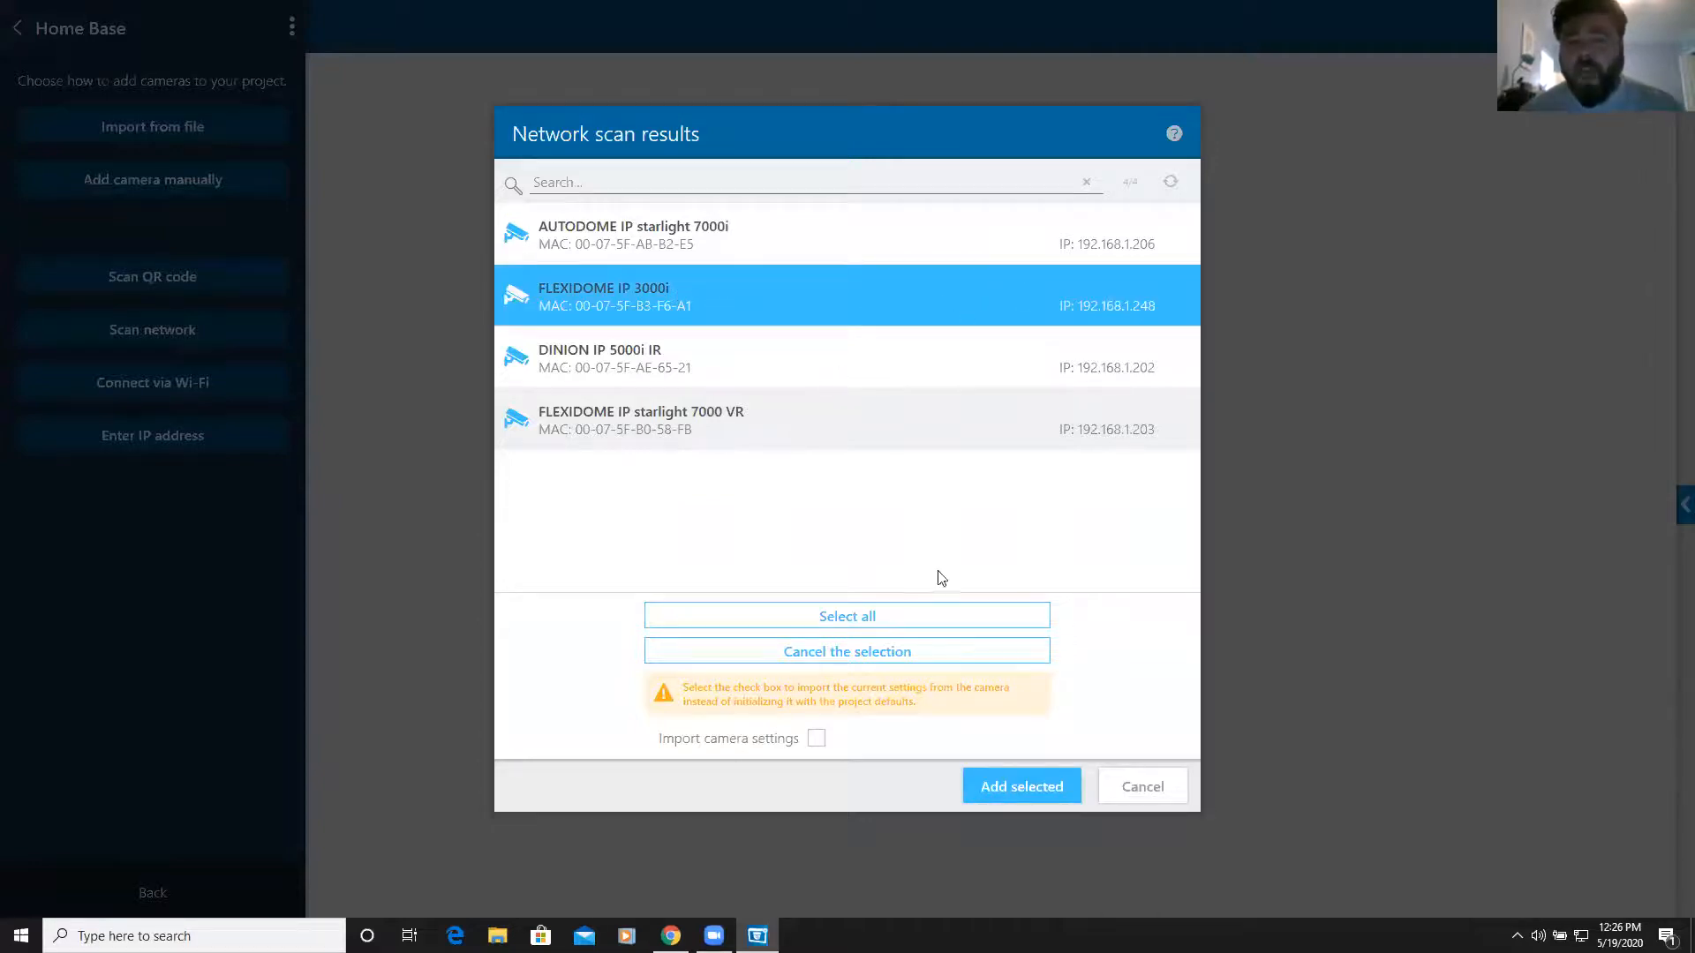
{"action": "left_click", "coordinate": [1020, 795]}
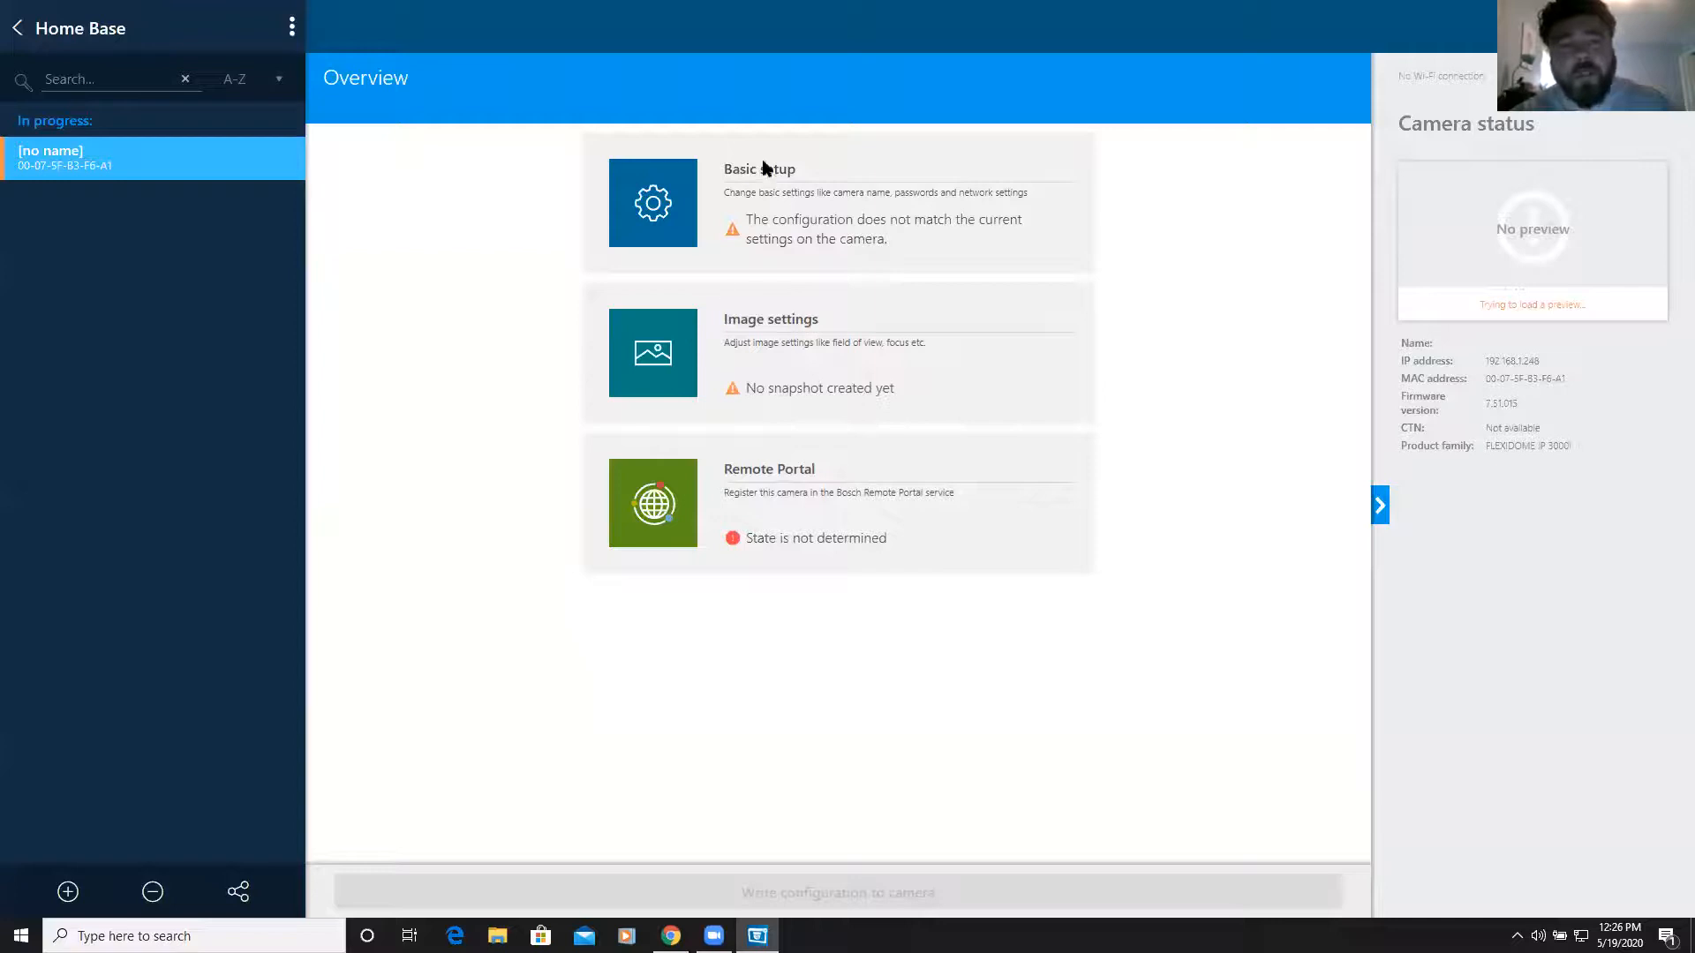
Name the camera 'My 3000i' in Basic setup and write the configuration to the camera
{"action": "left_click", "coordinate": [796, 196]}
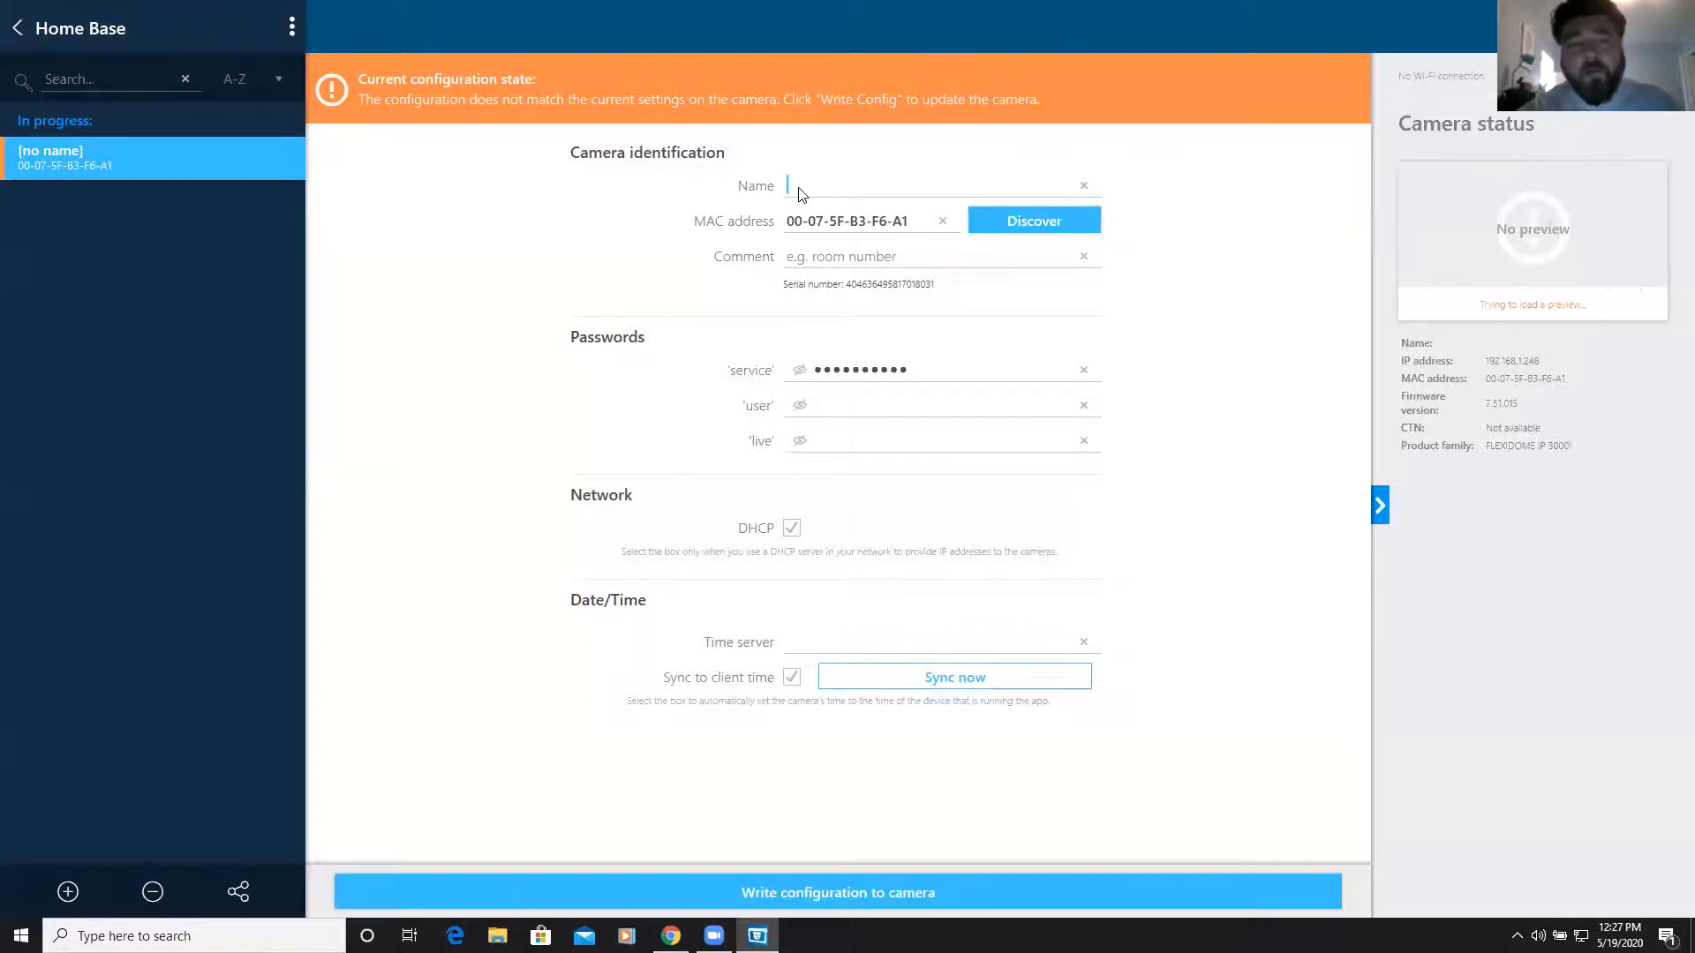
{"action": "type", "text": "My 3000i"}
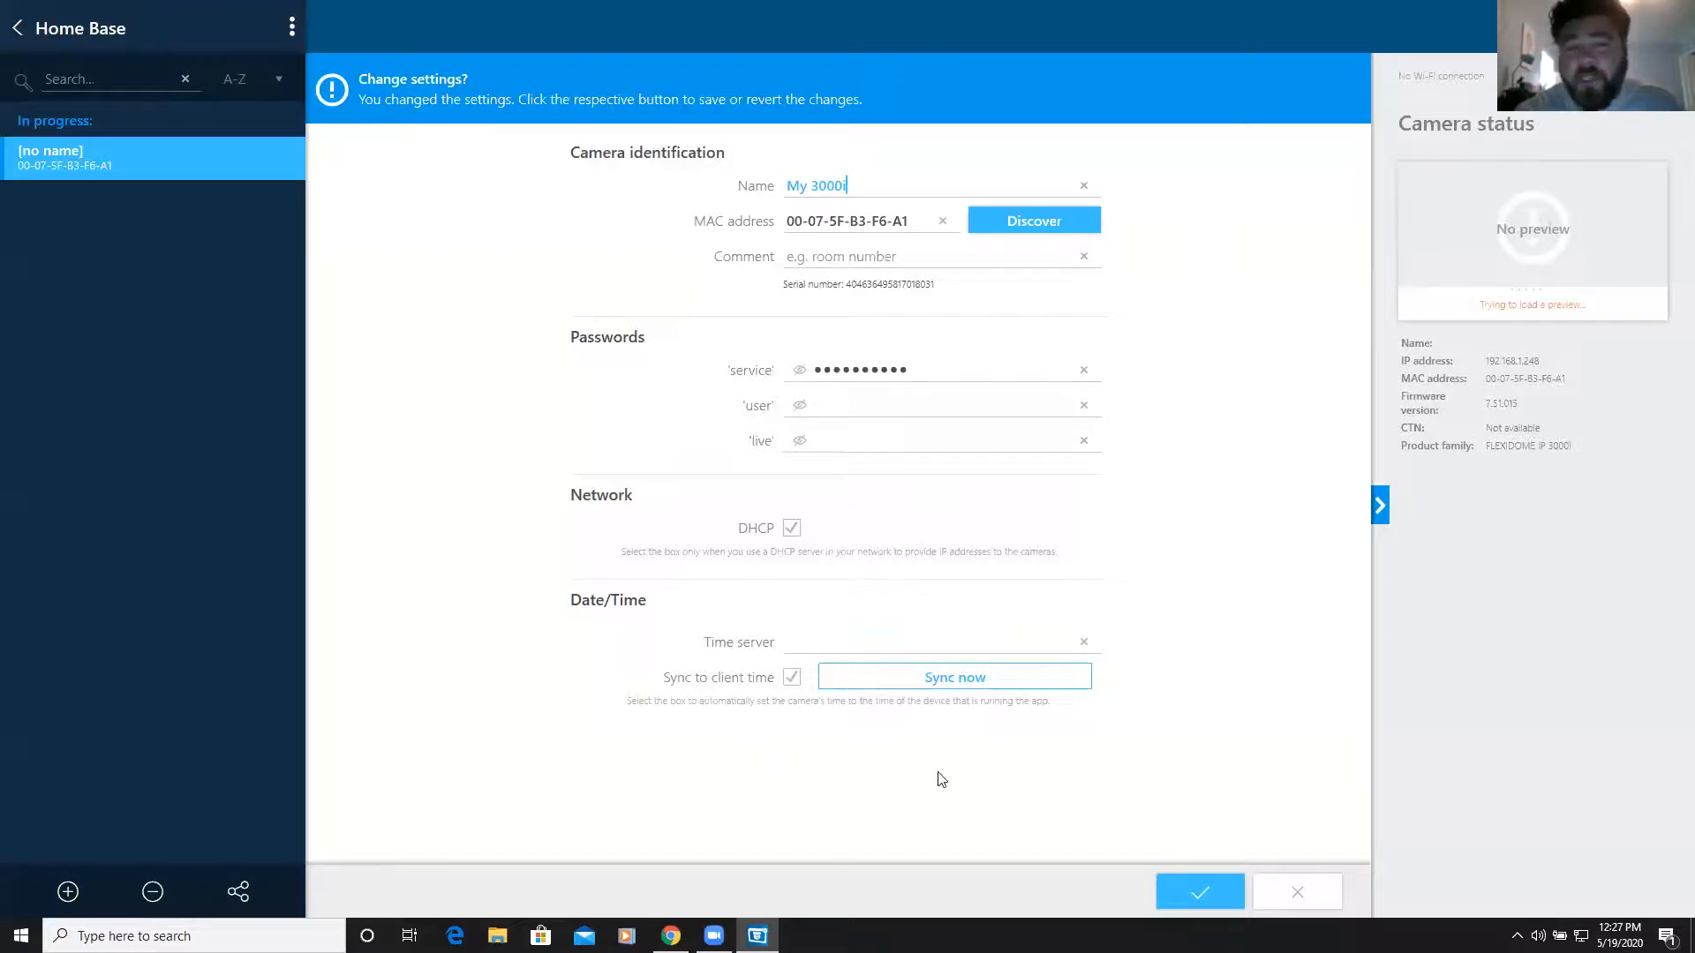
{"action": "left_click", "coordinate": [1194, 893]}
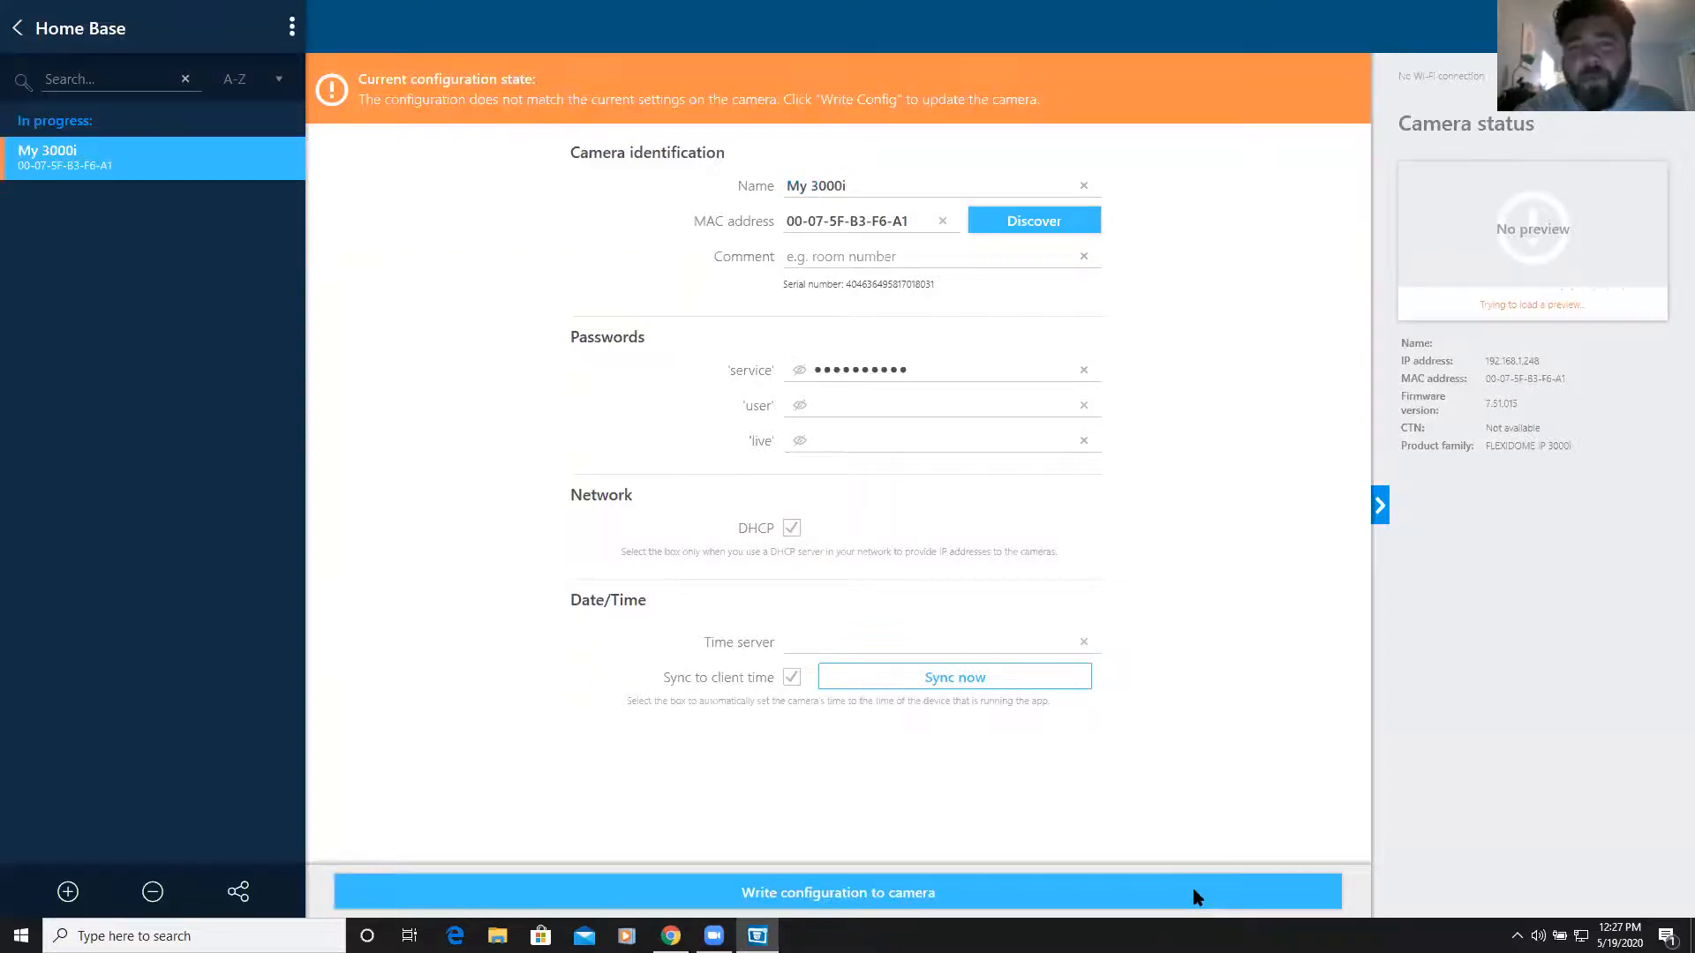
{"action": "left_click", "coordinate": [953, 893]}
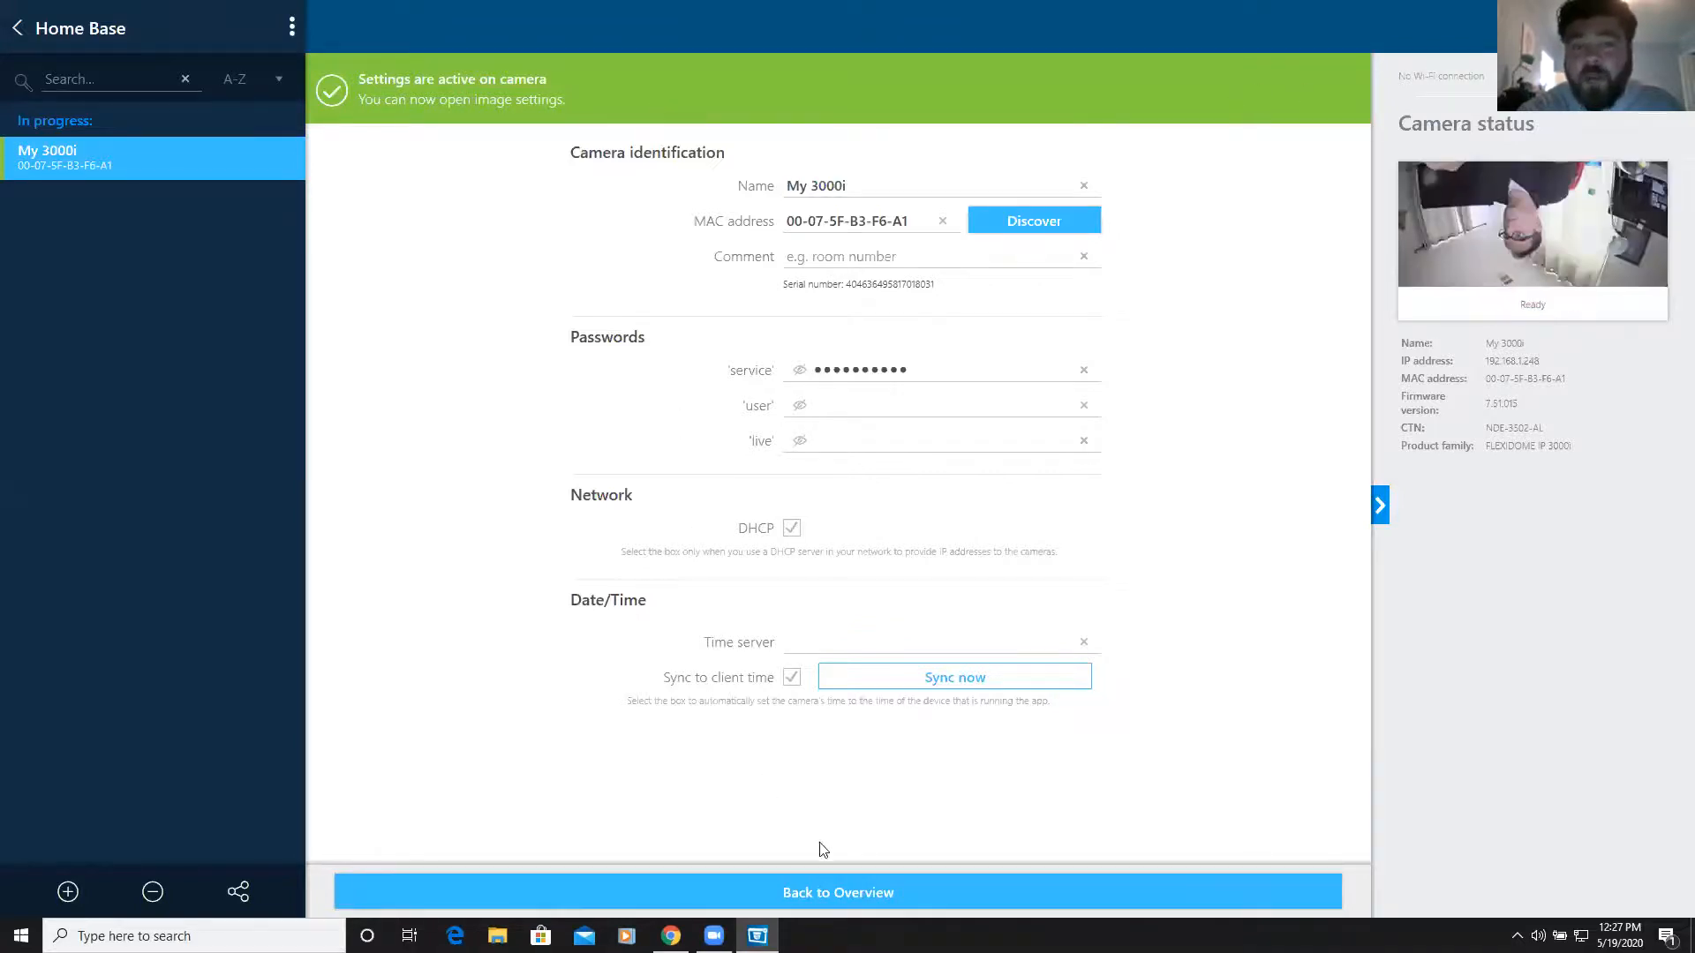
Return to the camera Overview and open its Image settings
{"action": "left_click", "coordinate": [836, 894]}
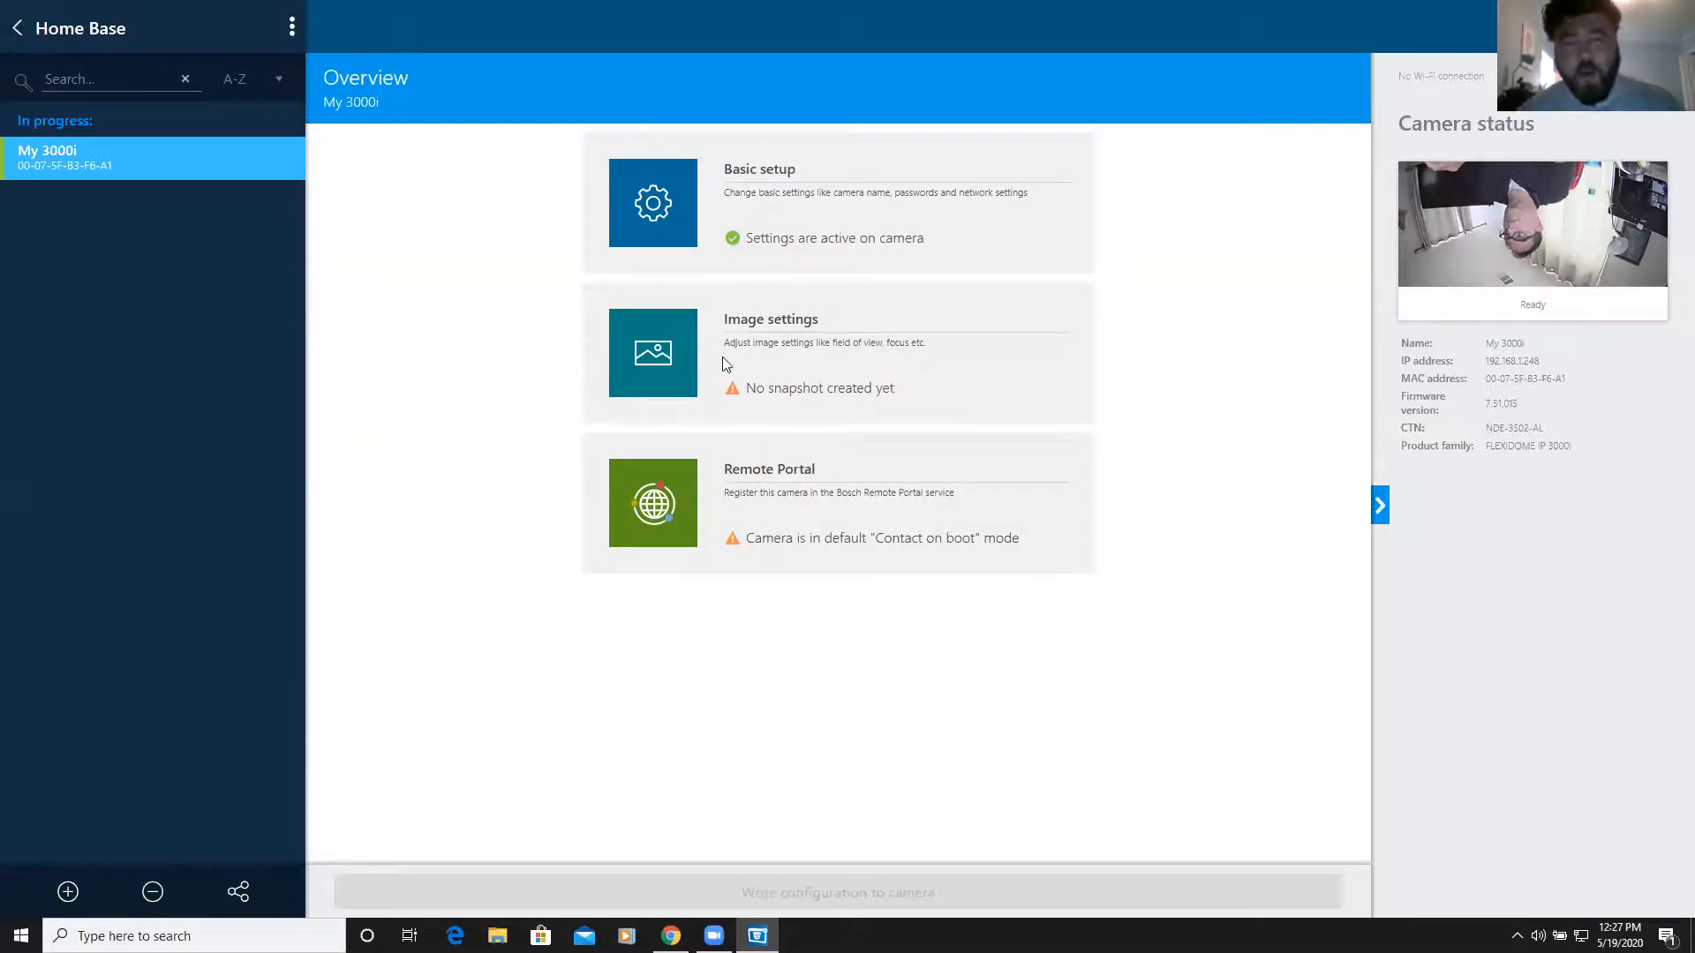
{"action": "left_click", "coordinate": [766, 357]}
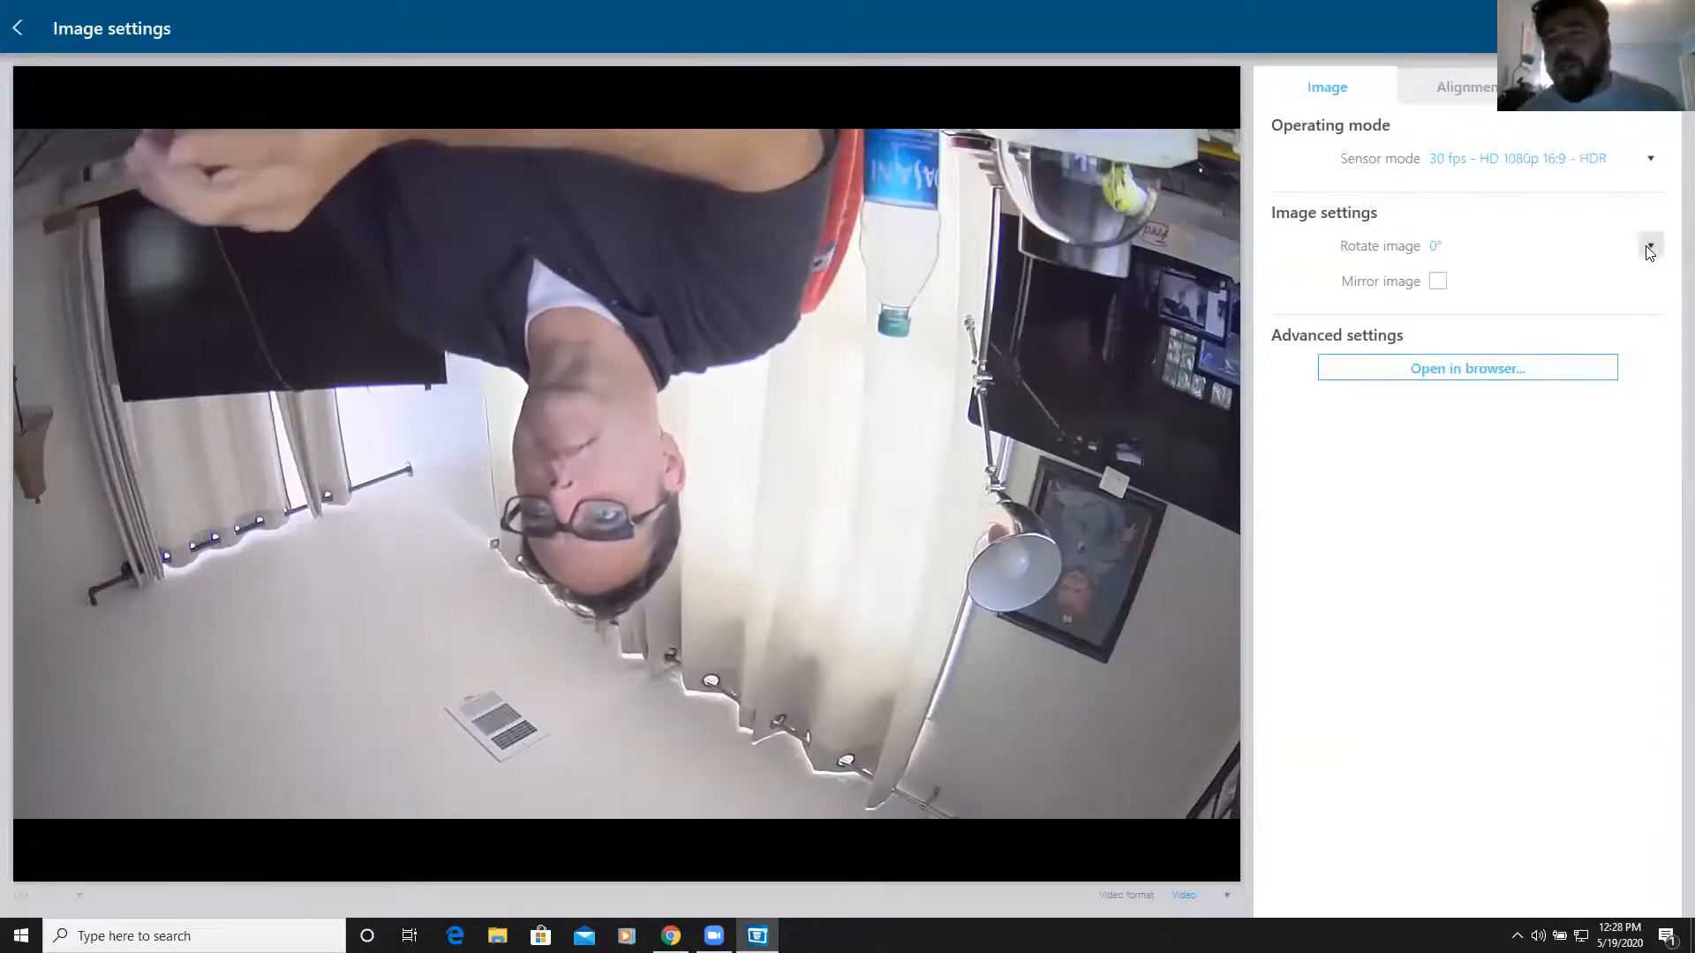
Set Rotate image to 180° so the live view is upright, then view Alignment settings
{"action": "left_click", "coordinate": [1653, 162]}
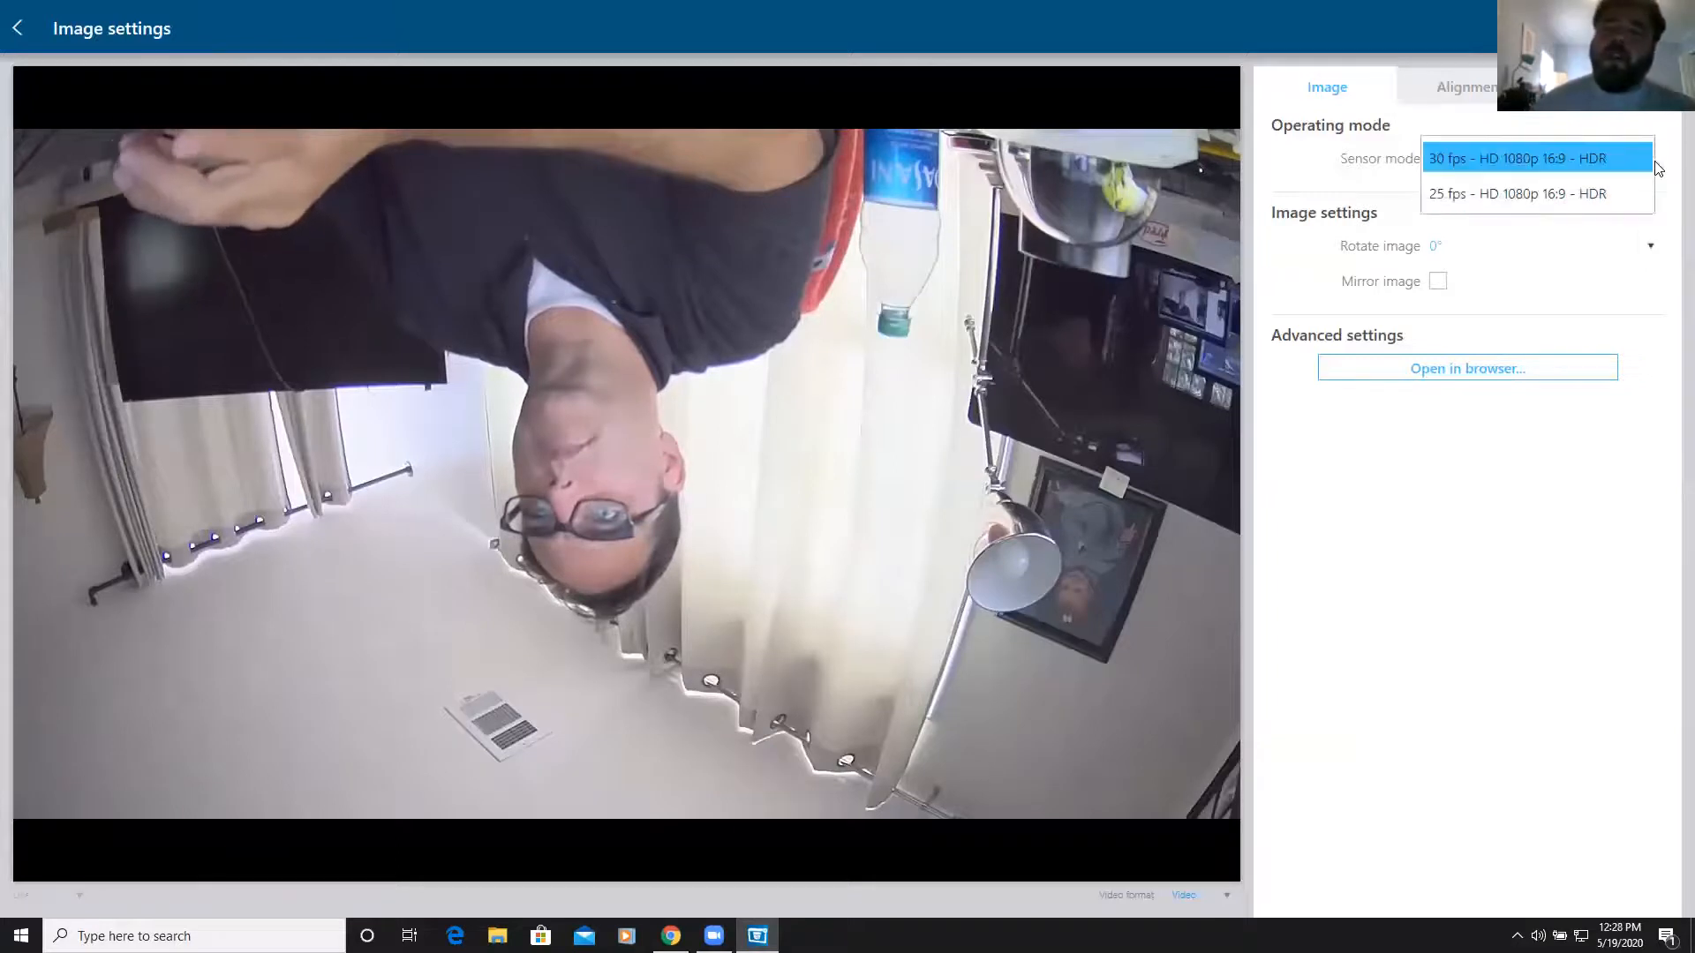
{"action": "left_click", "coordinate": [1622, 246]}
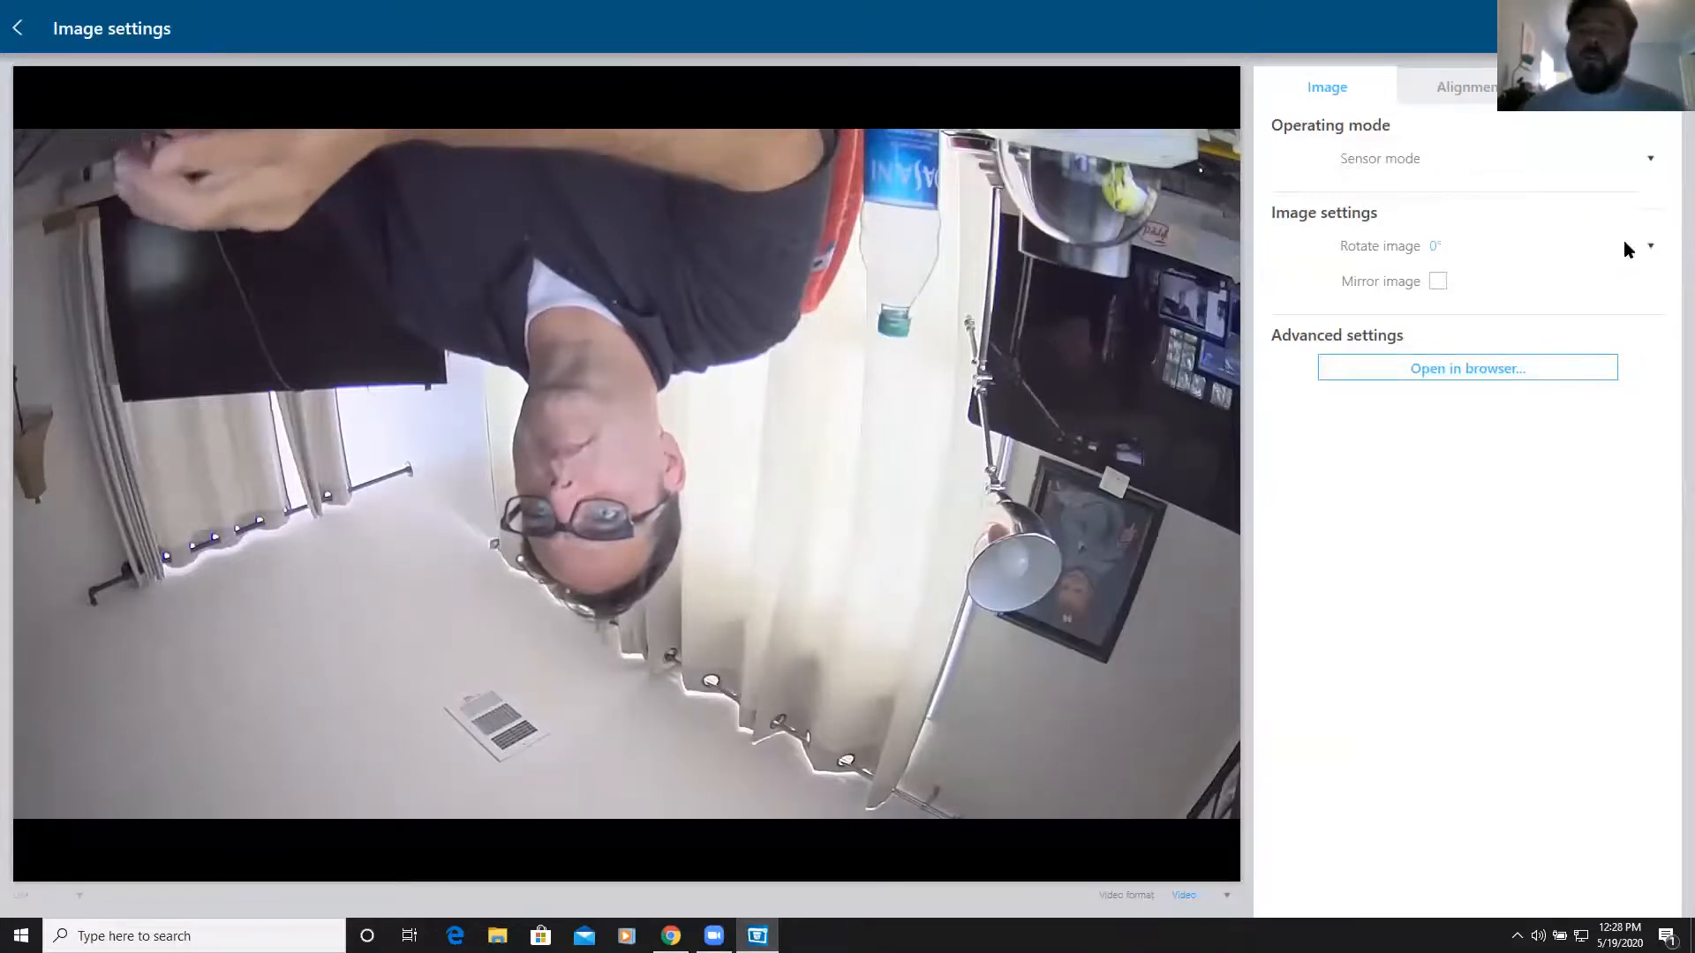
{"action": "left_click", "coordinate": [1652, 250]}
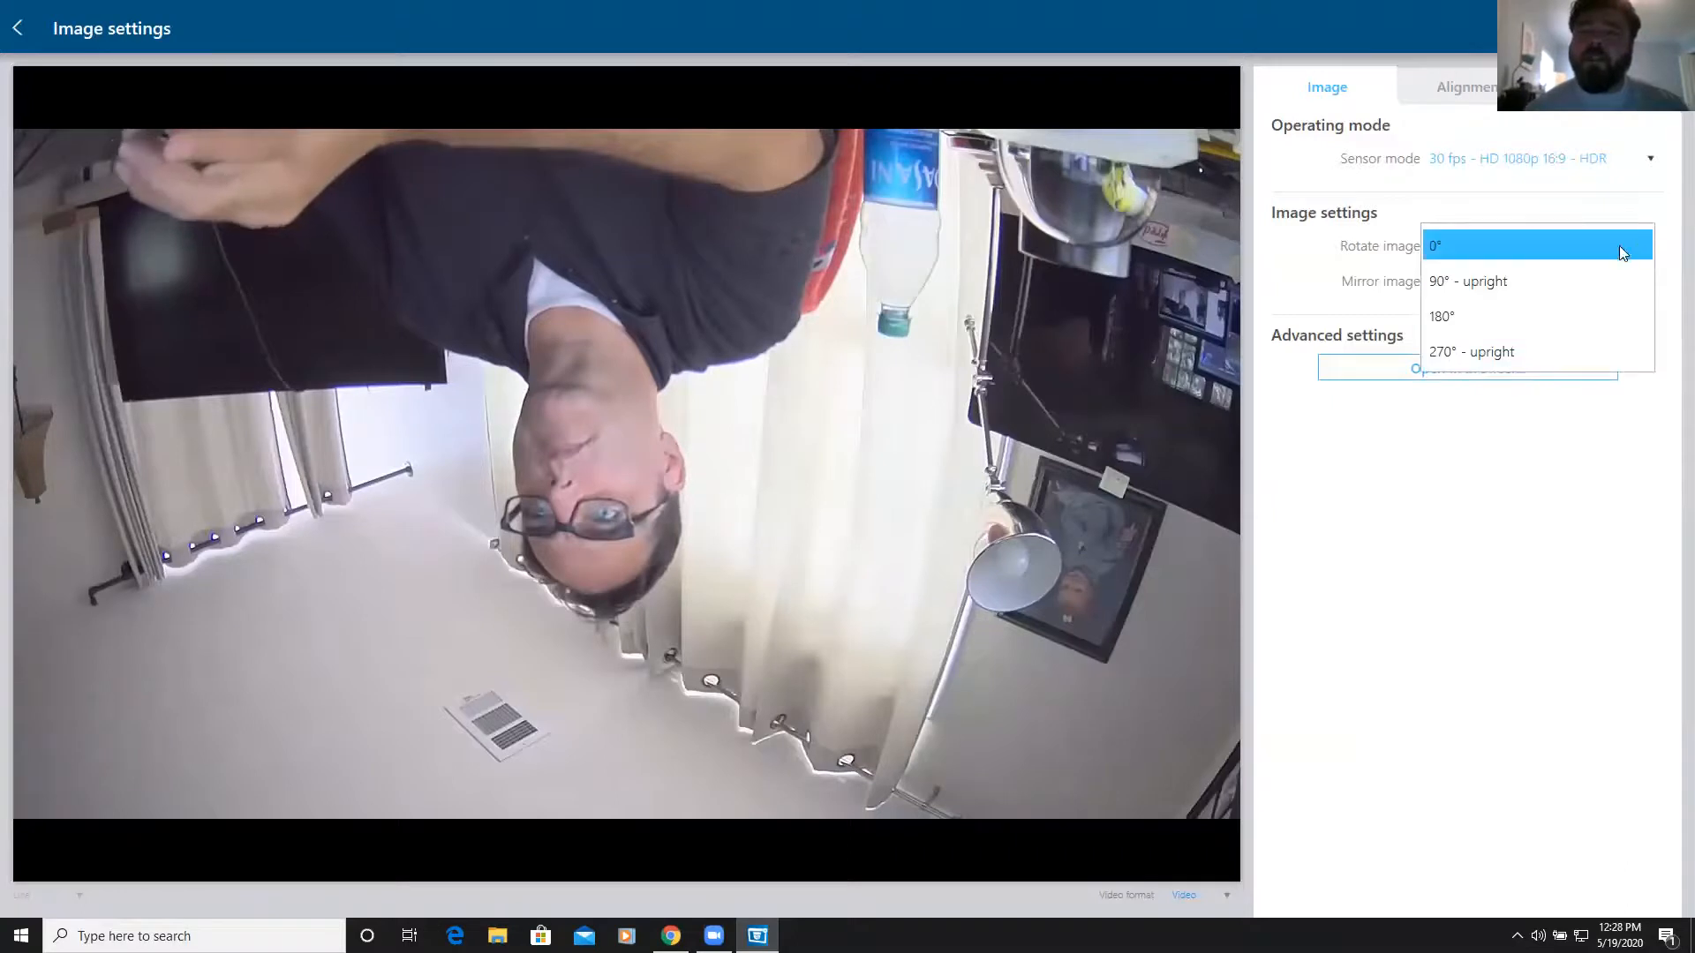
{"action": "left_click", "coordinate": [1465, 316]}
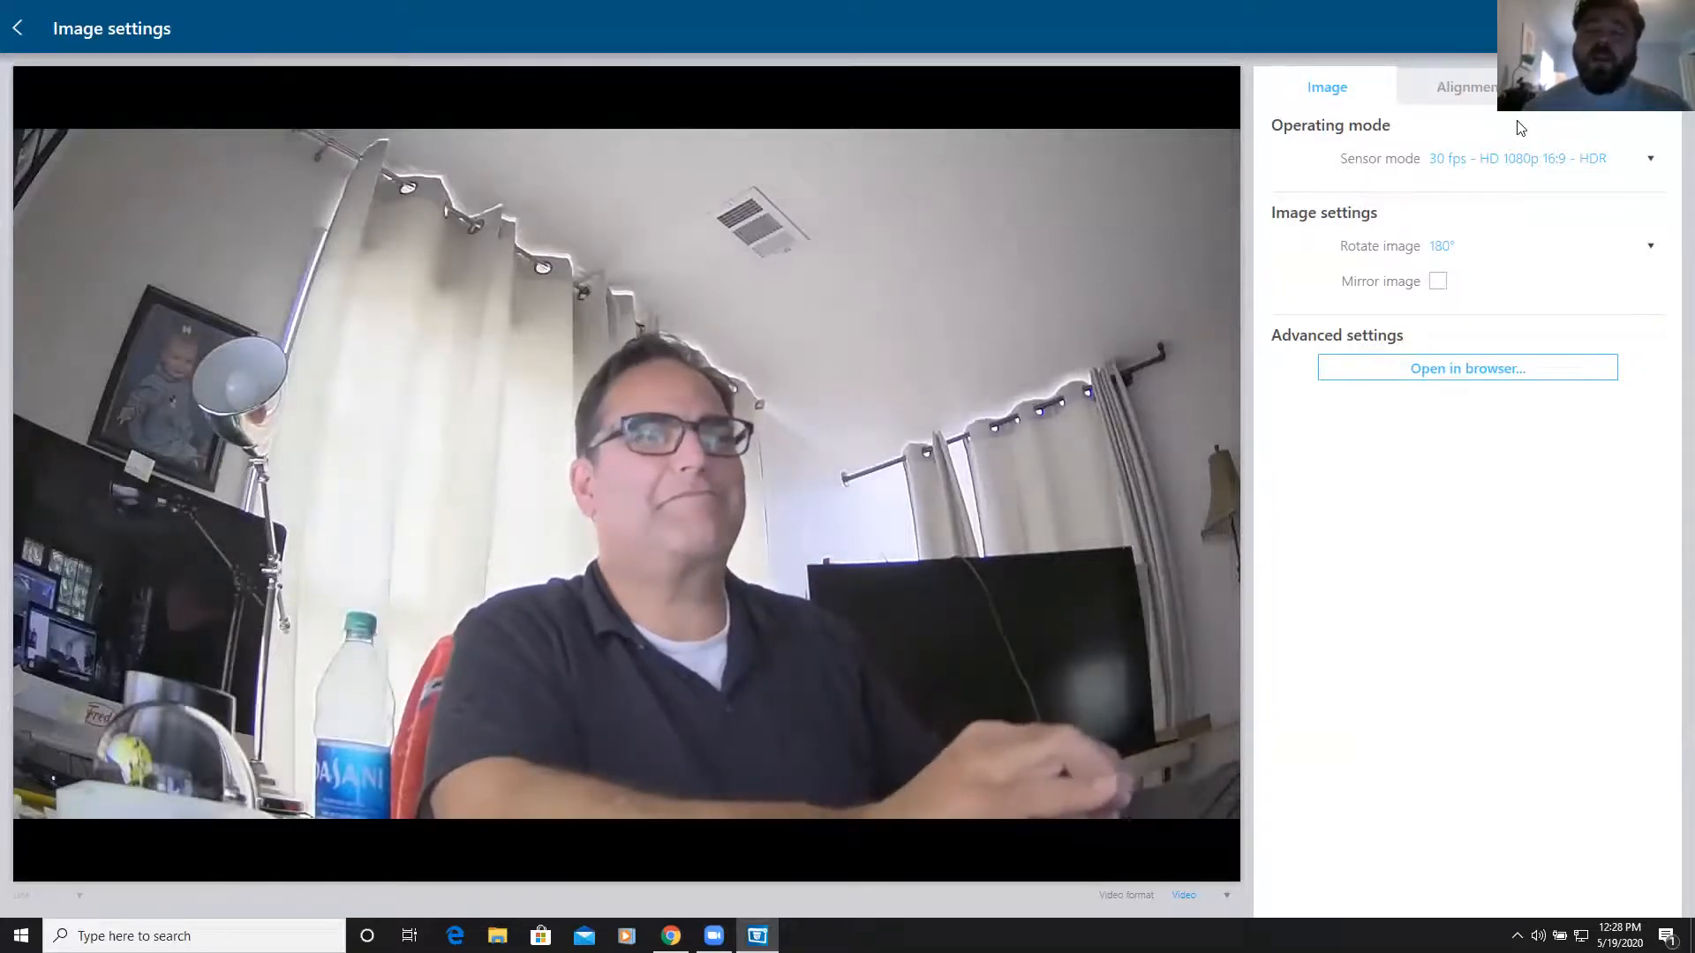
{"action": "left_click", "coordinate": [1492, 97]}
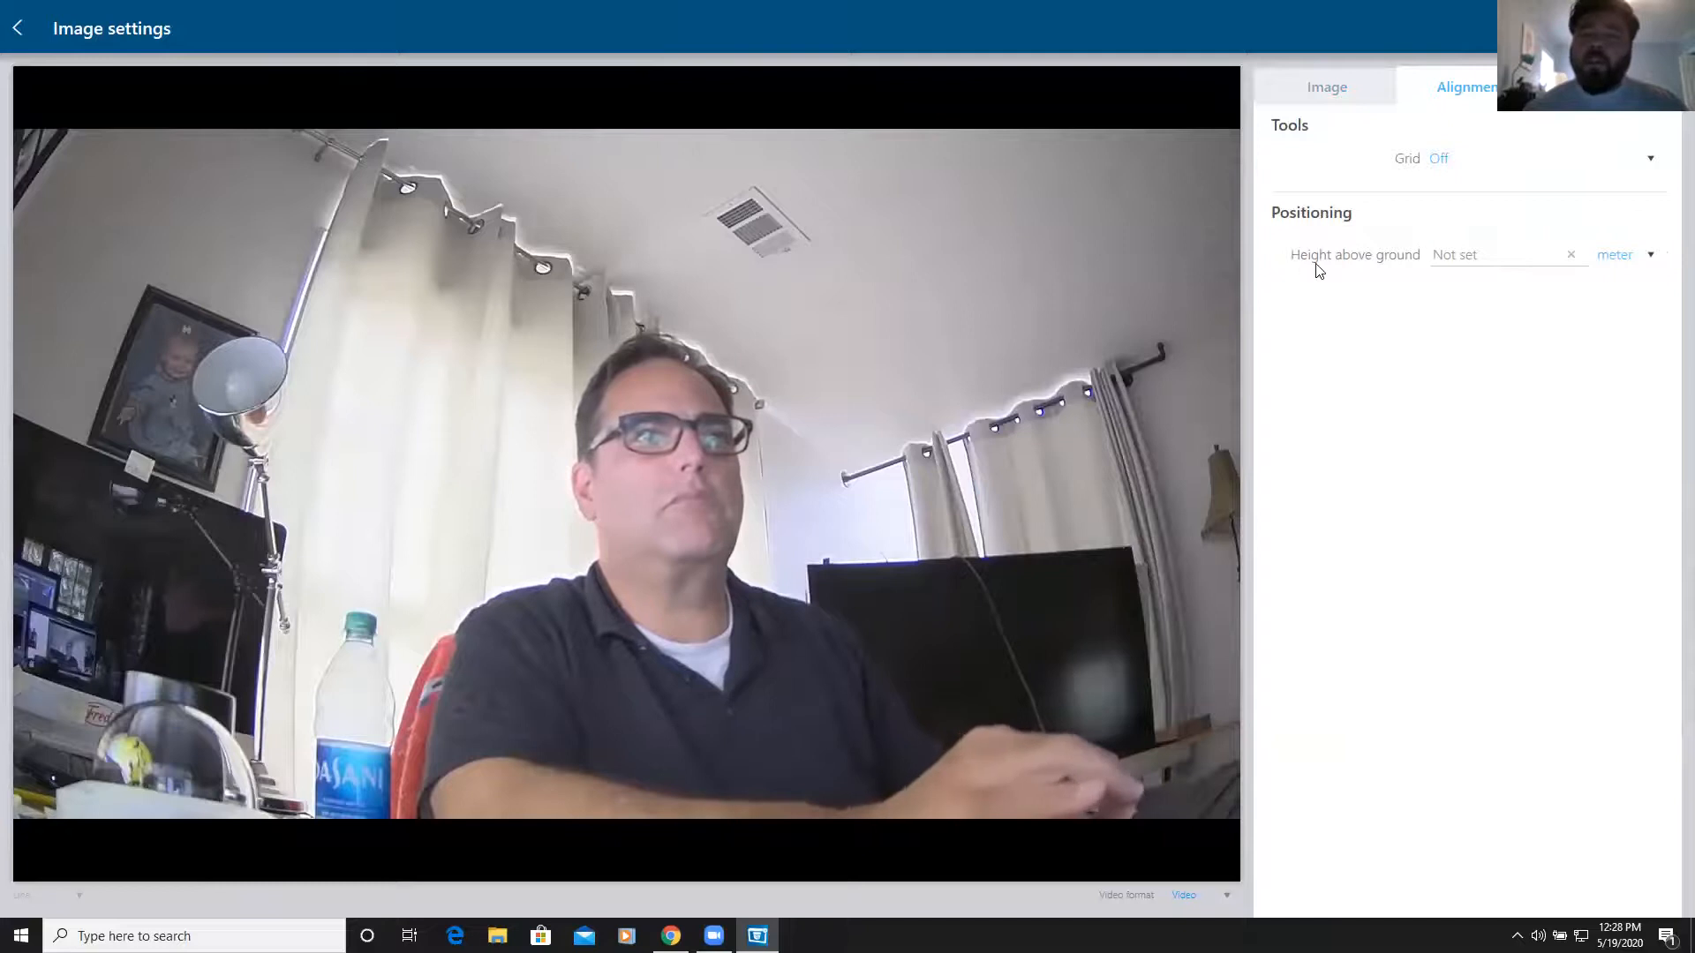
Review the zoom and focus settings, then return to the My 3000i overview
{"action": "left_click", "coordinate": [1579, 88]}
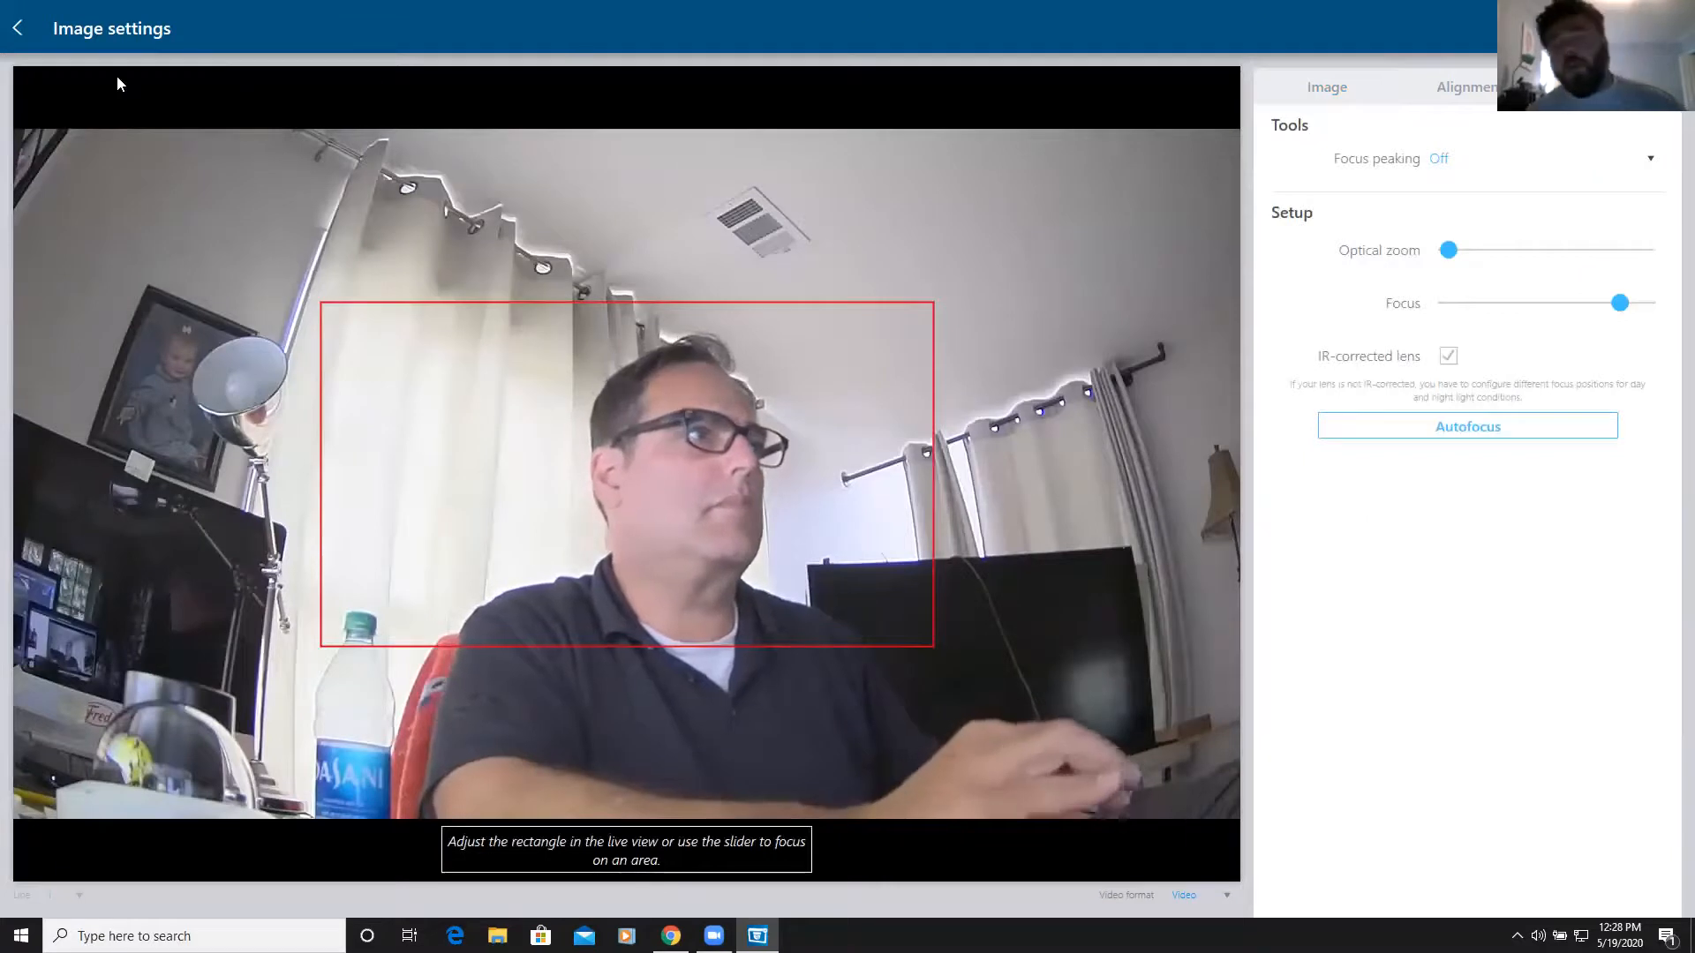
{"action": "left_click", "coordinate": [31, 29]}
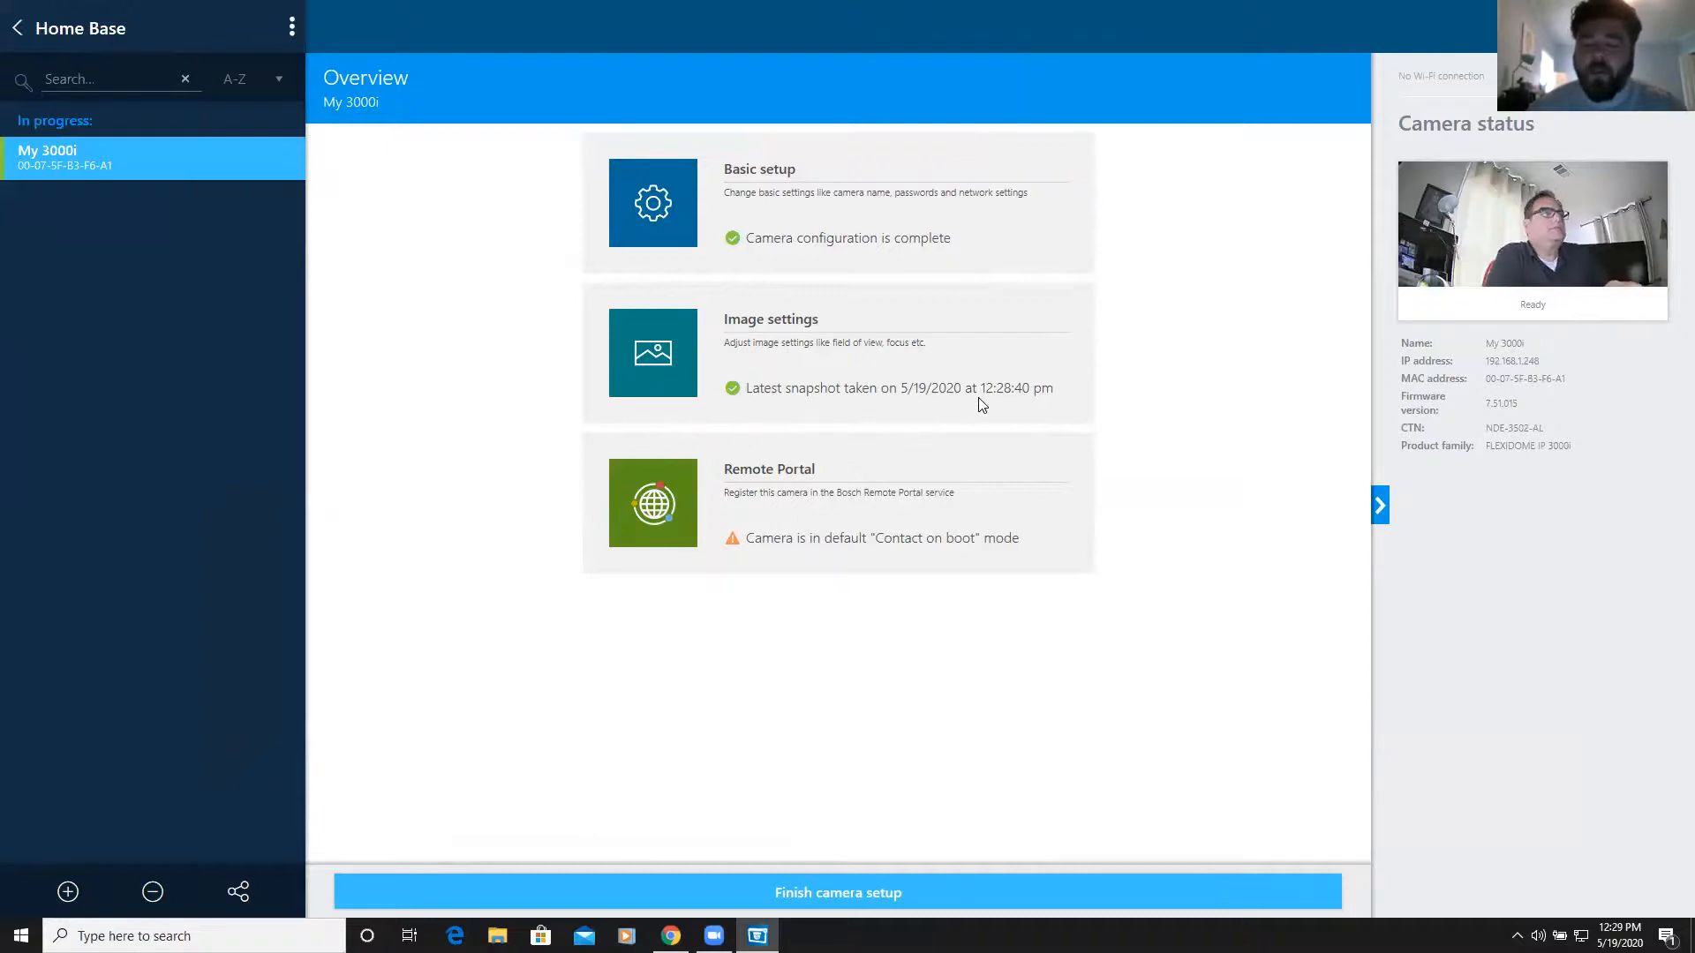
Open the Remote Portal setup for My 3000i and switch Operation mode to On
{"action": "left_click", "coordinate": [753, 519]}
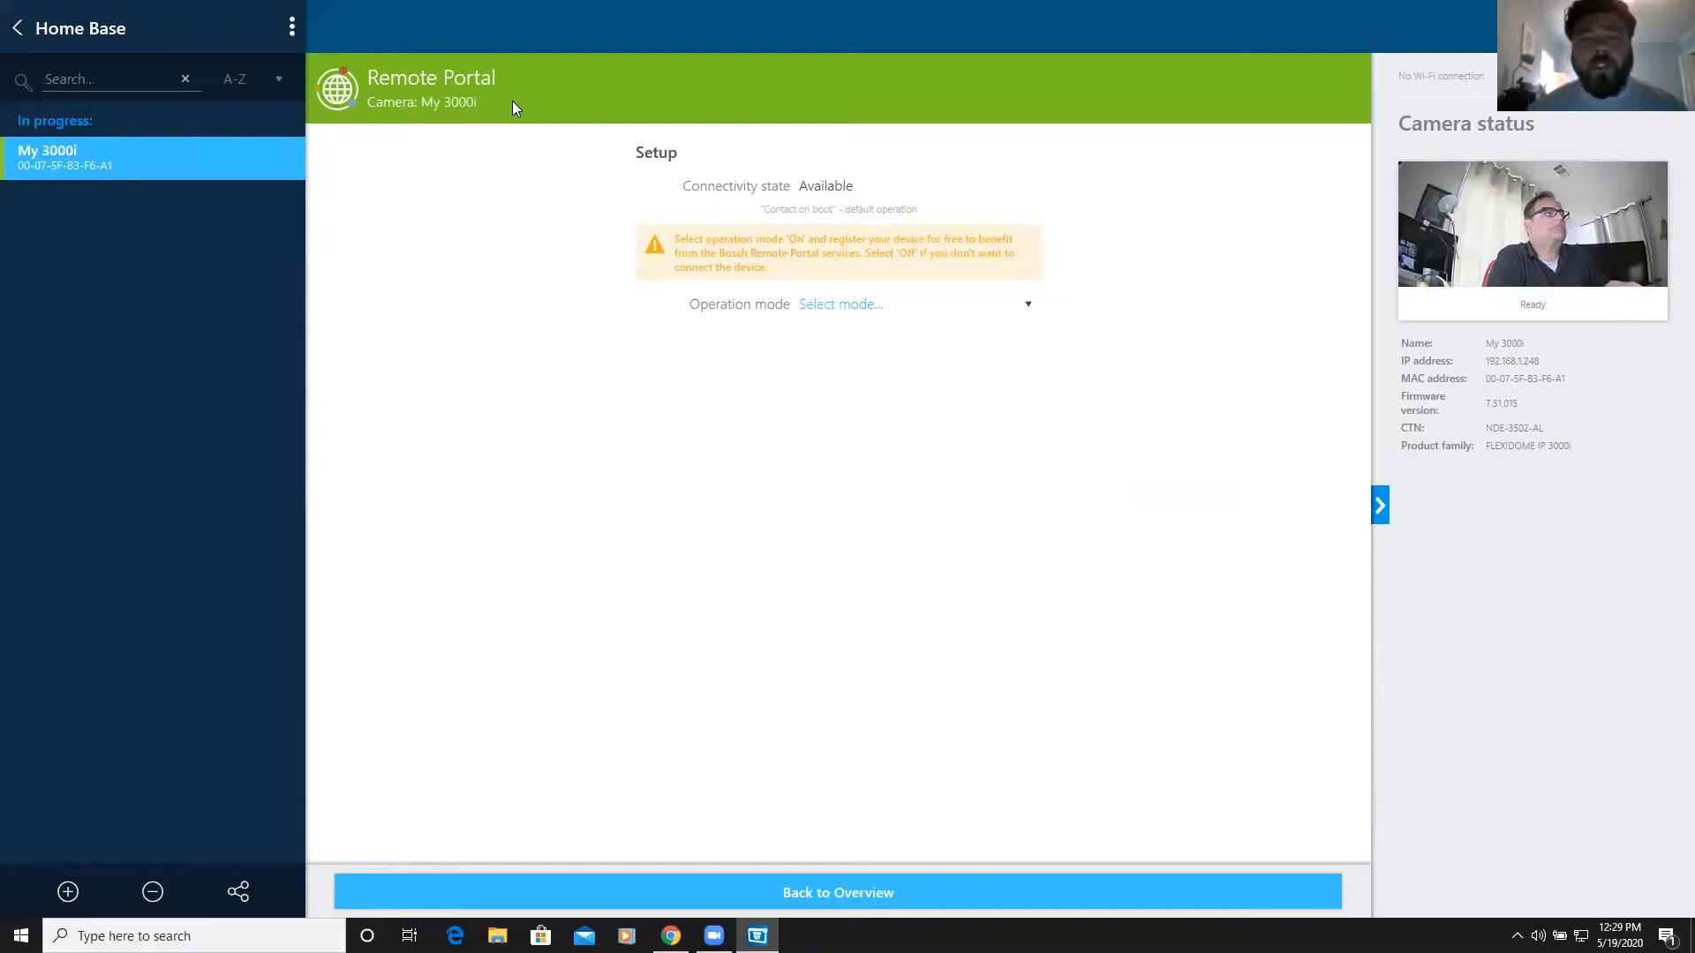
{"action": "left_click", "coordinate": [1028, 308]}
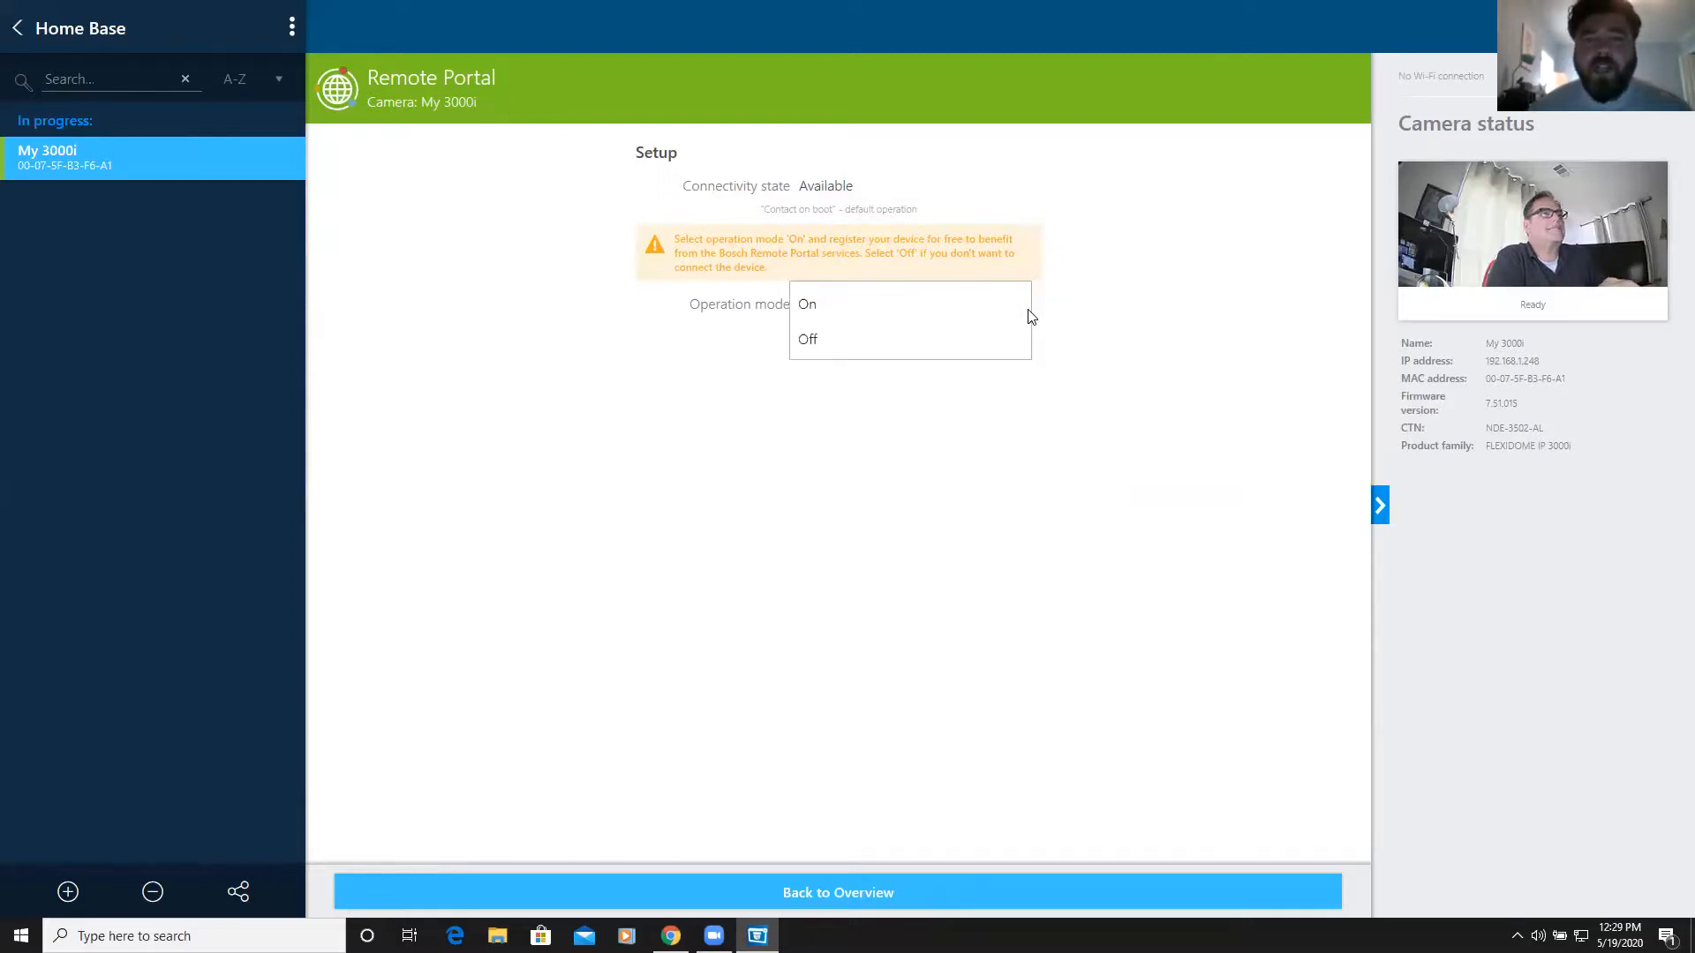
{"action": "left_click", "coordinate": [819, 303]}
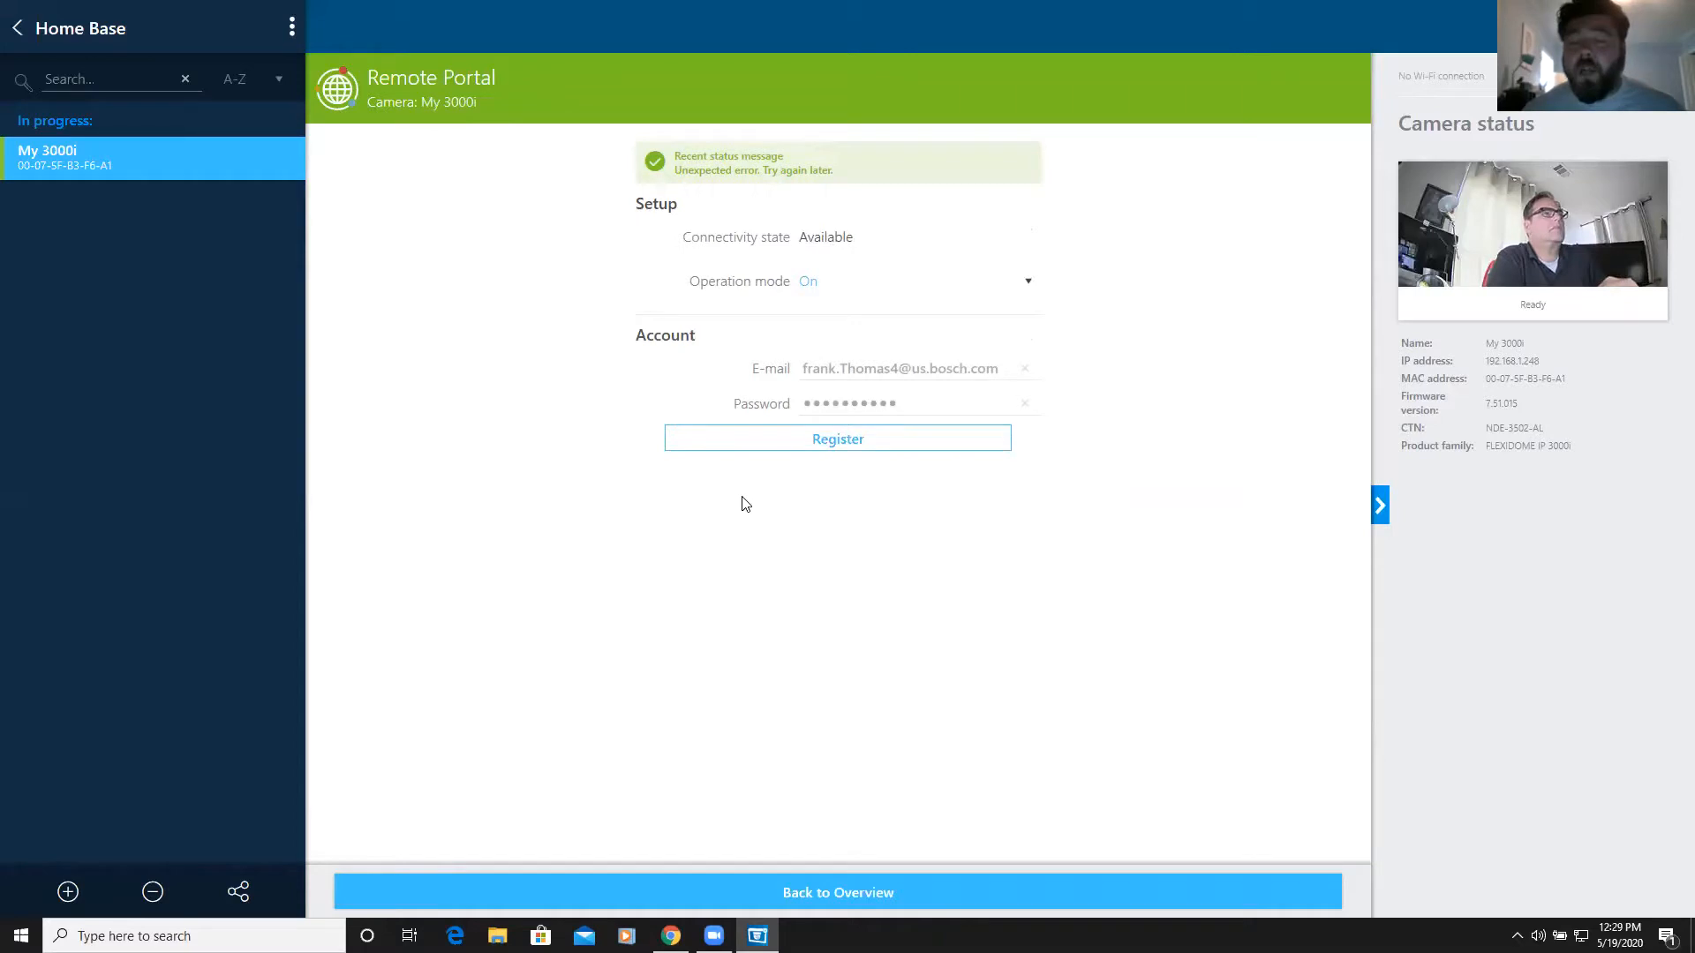
Register My 3000i with the Remote Portal account and return to the overview
{"action": "left_click", "coordinate": [847, 442]}
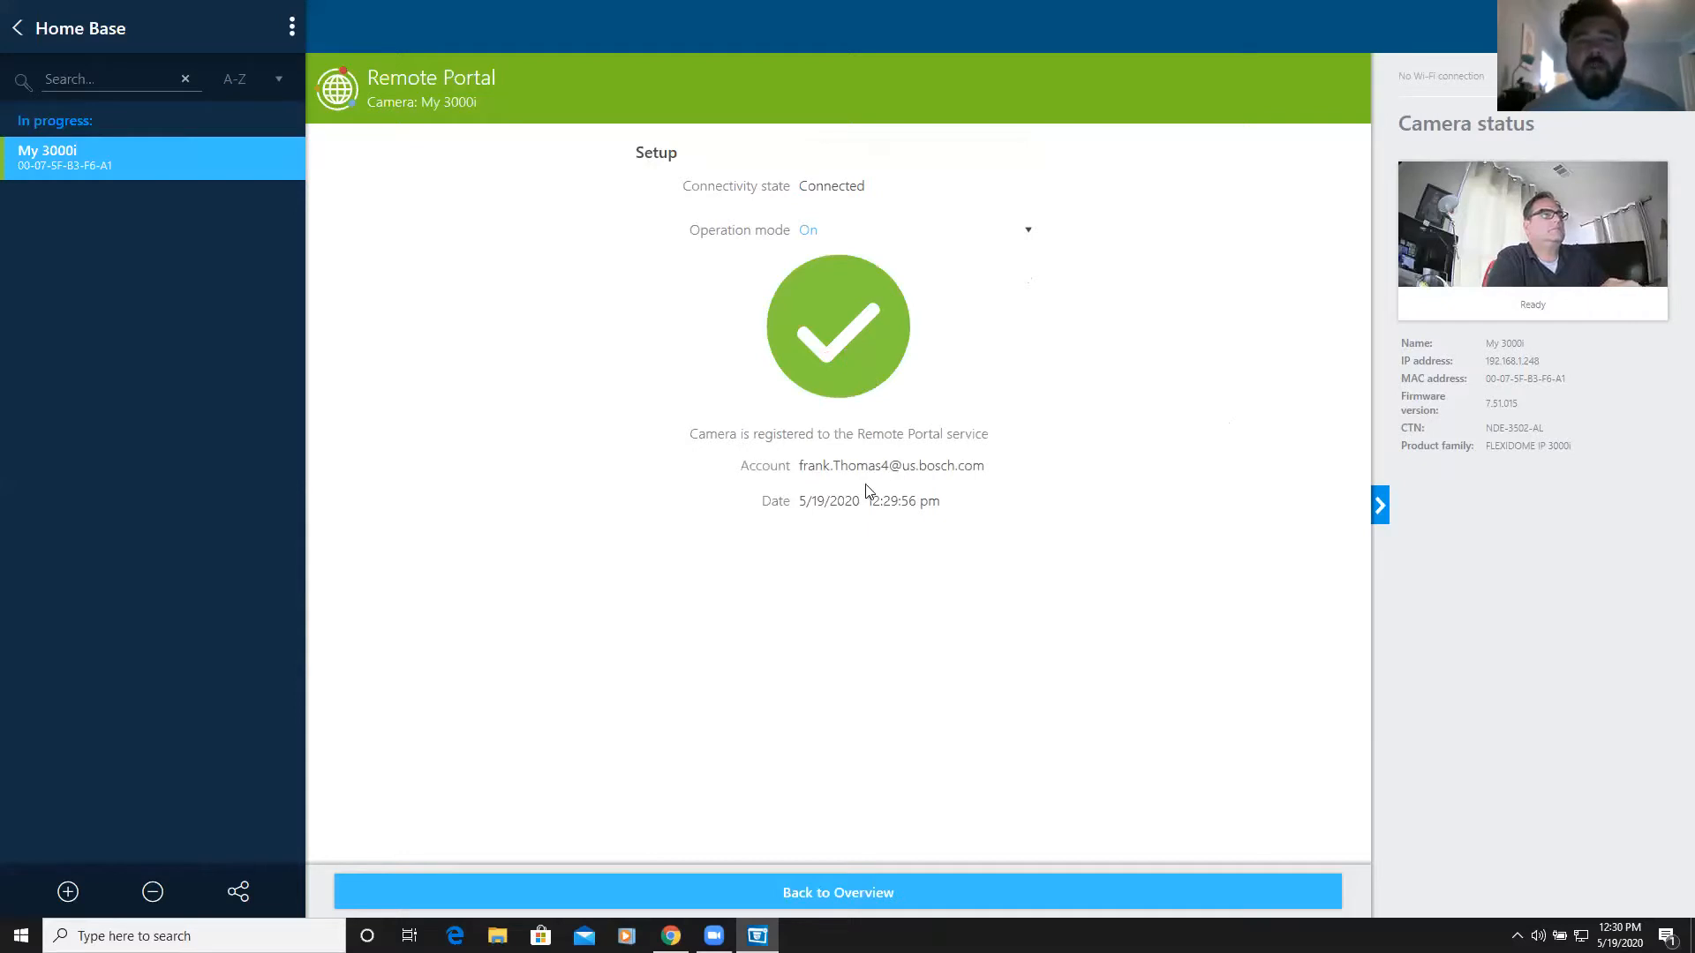
{"action": "left_click", "coordinate": [840, 893]}
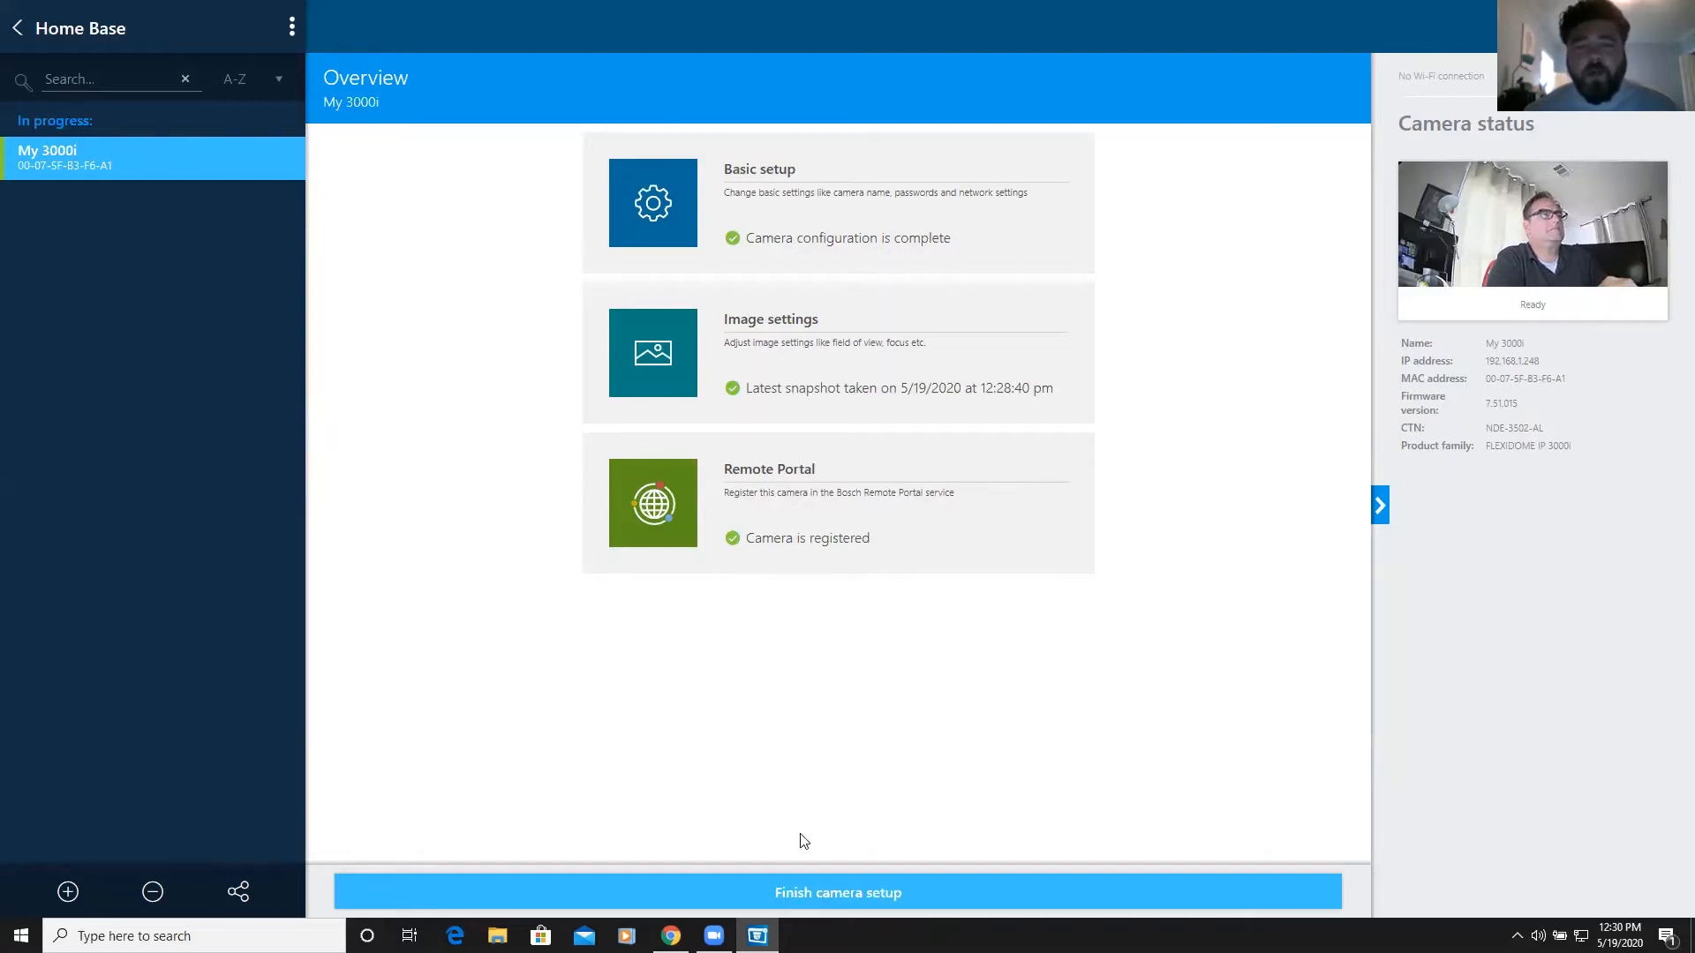
Finish the My 3000i camera setup, creating the camera summary seal
{"action": "left_click", "coordinate": [849, 899]}
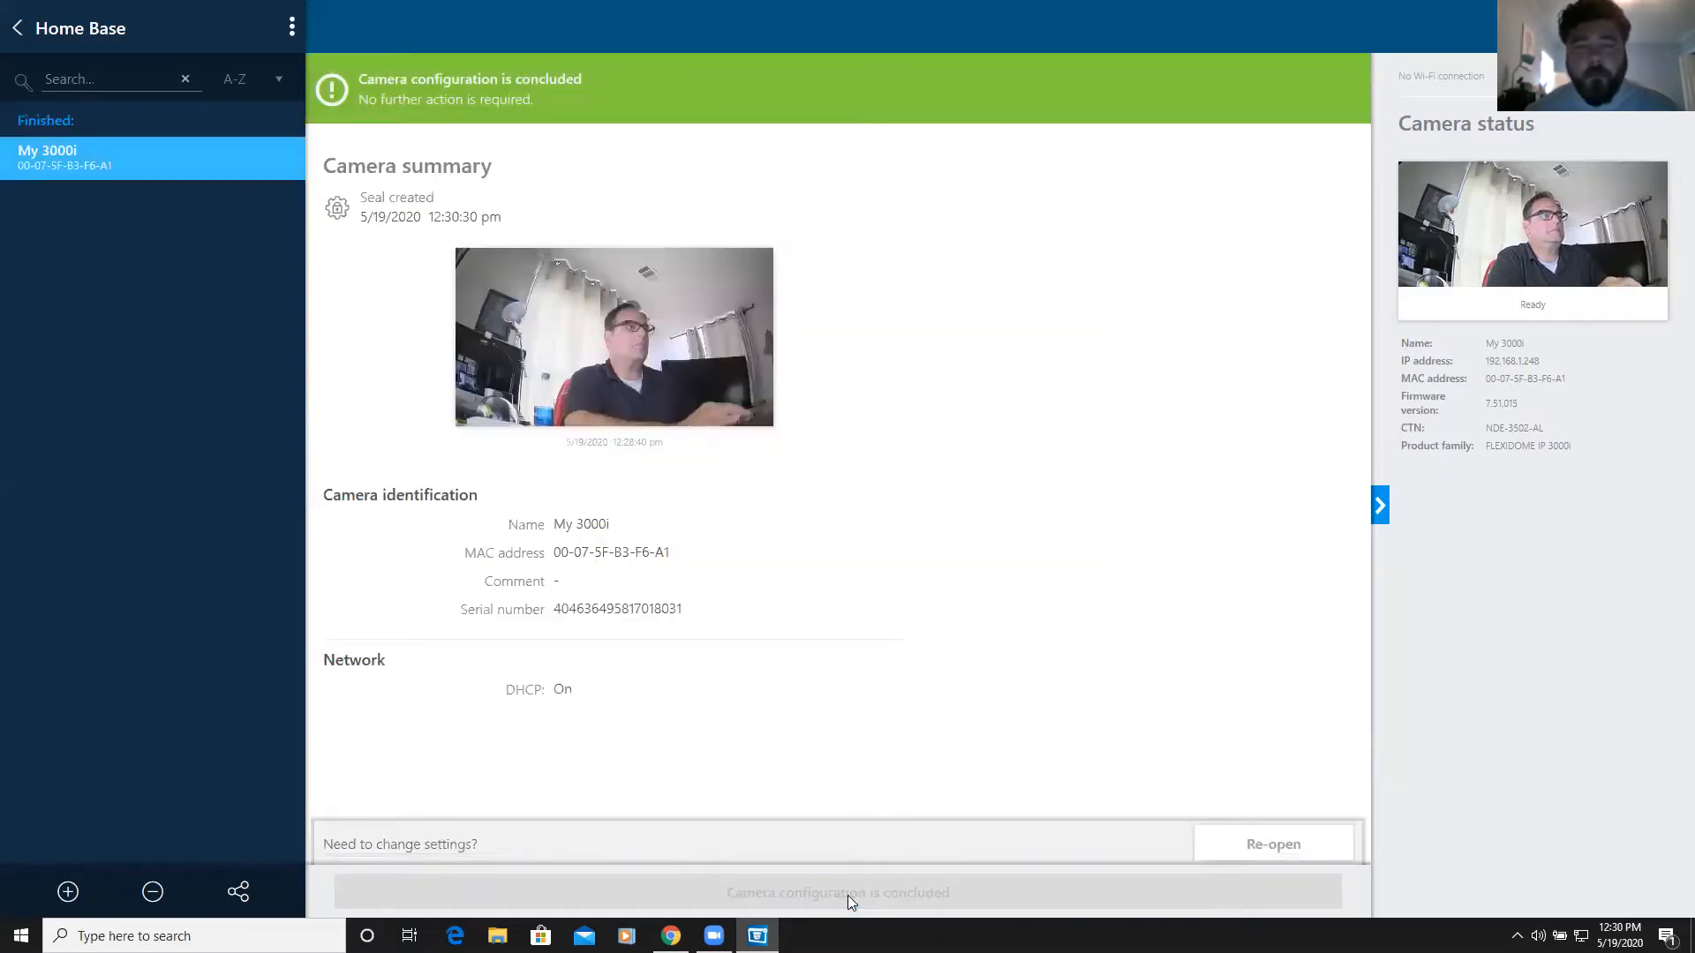